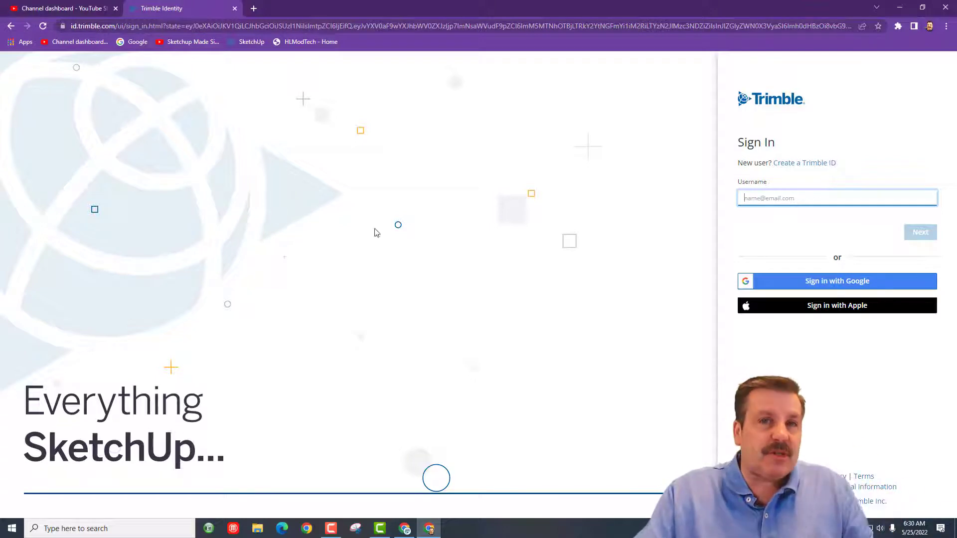
Sign in to Trimble Identity using a Google account.
click(878, 283)
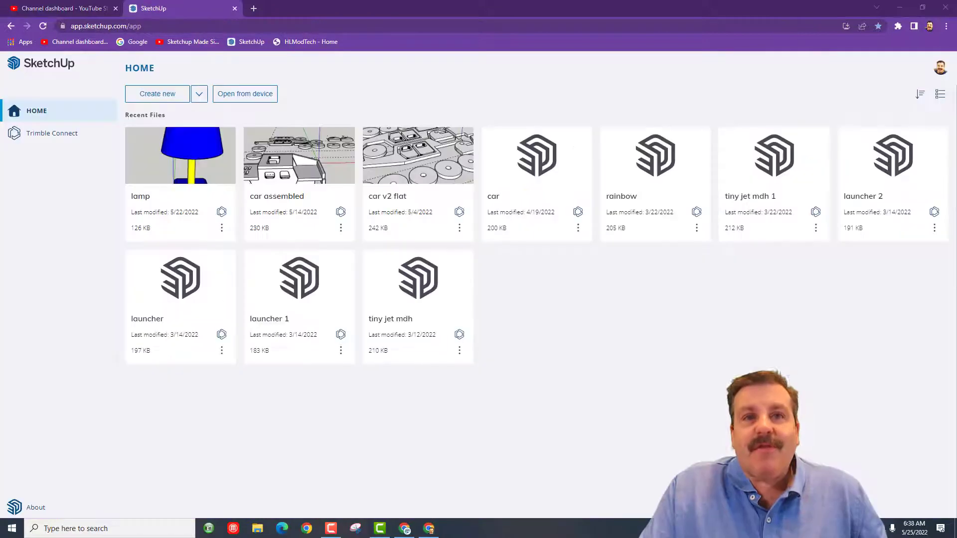
Start a Decimal – Meters model, delete the default person, and save it as 'ladder' in the SketchUp project.
click(199, 94)
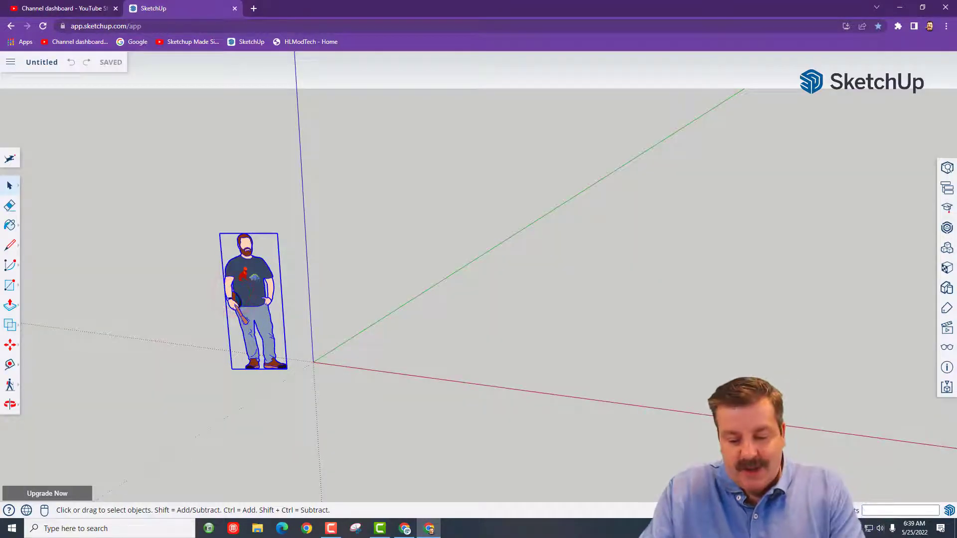
key(Delete)
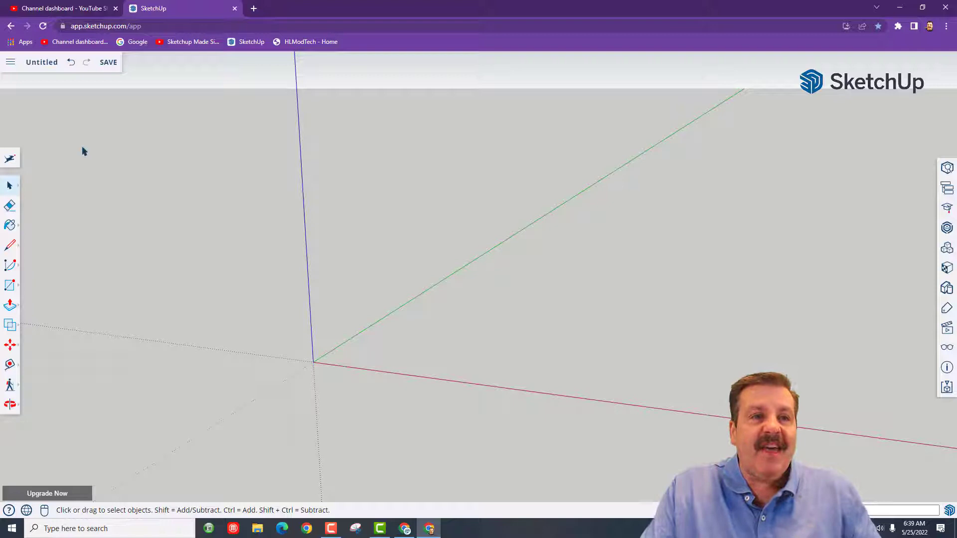
click(47, 71)
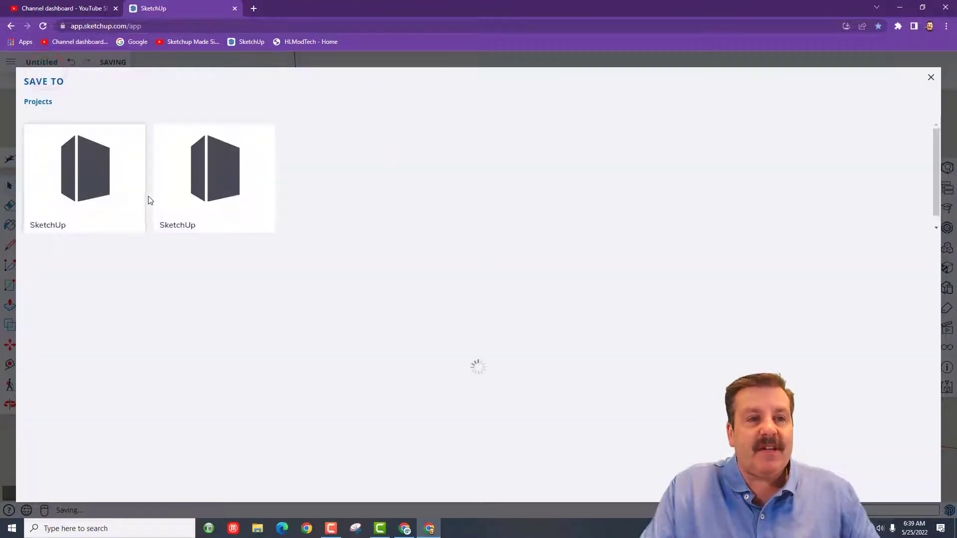
click(227, 202)
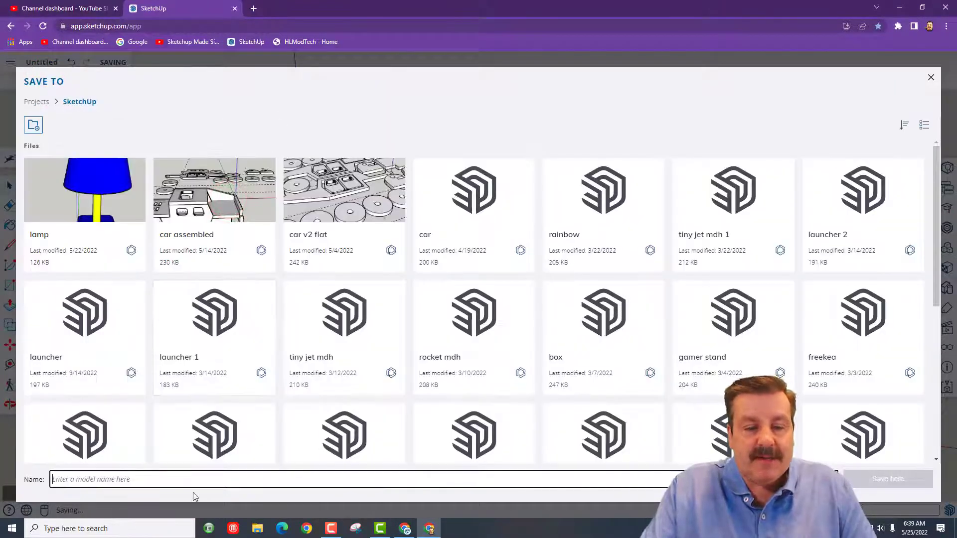
text(t)
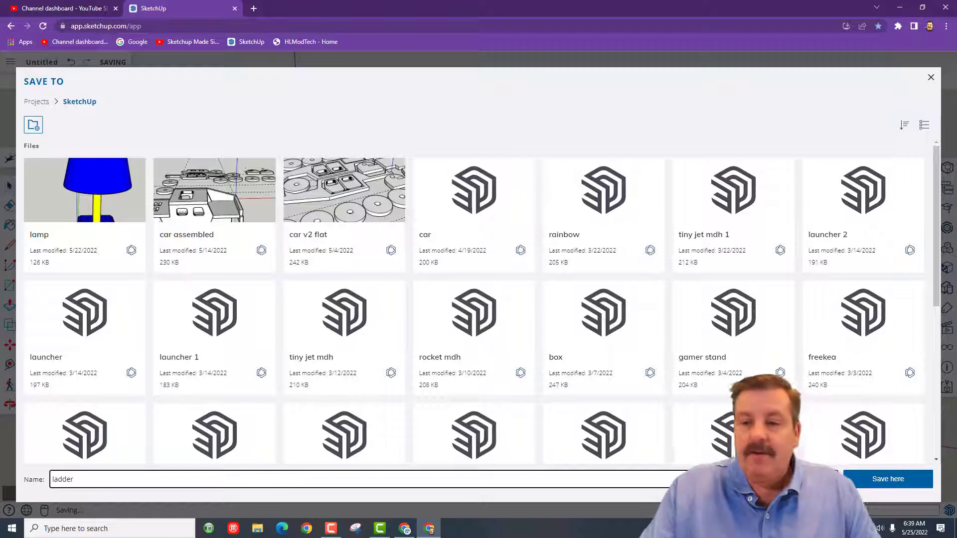
click(895, 481)
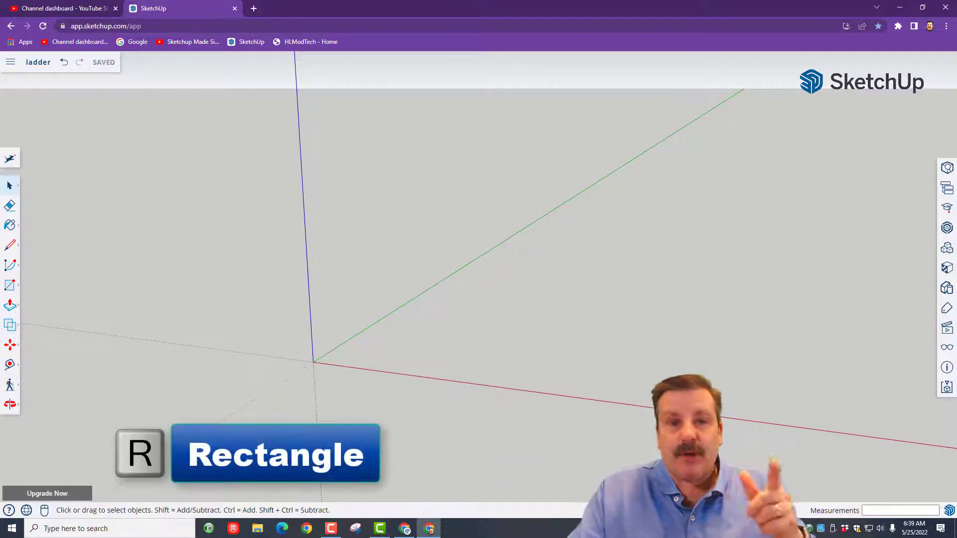
Draw a 0.5 by 3 m rectangle from the origin and orbit so it stands upright.
key(r)
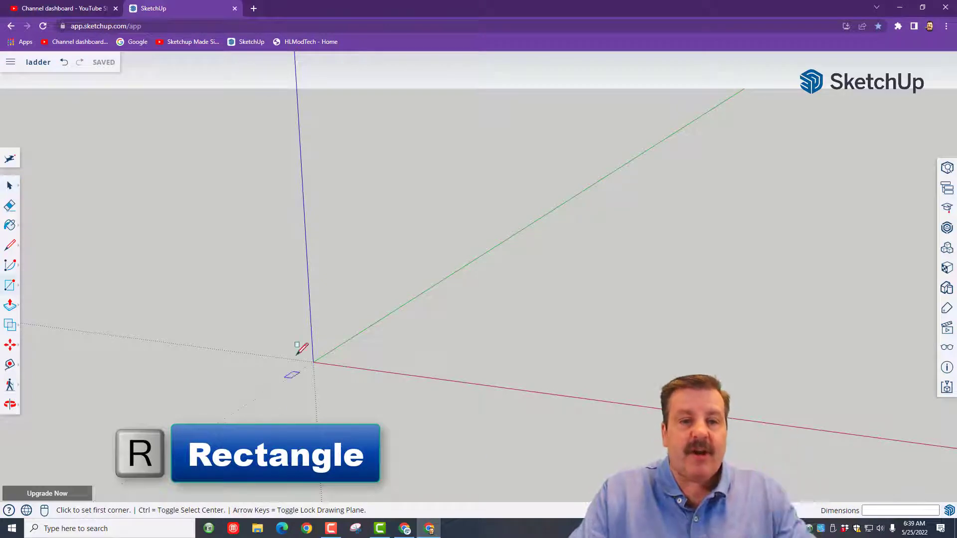
click(313, 362)
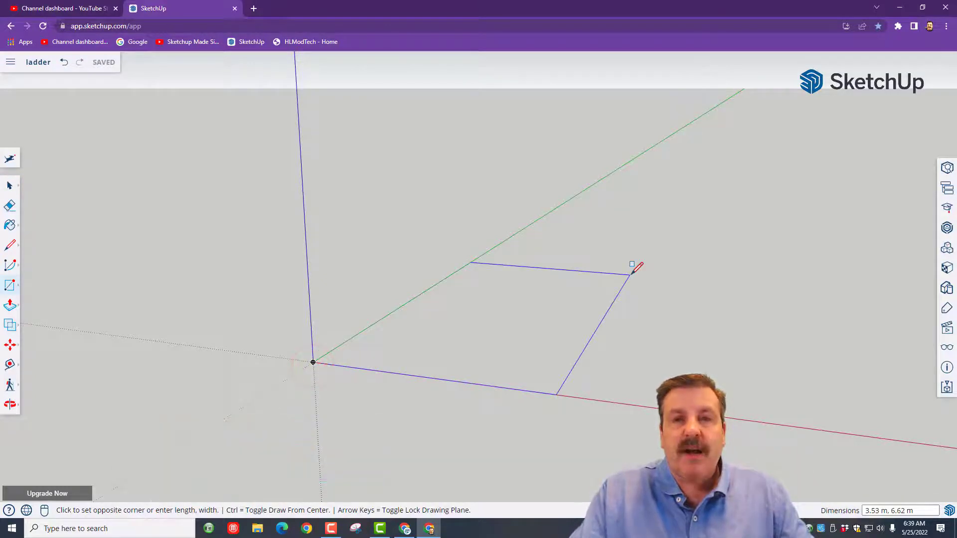
text(.5)
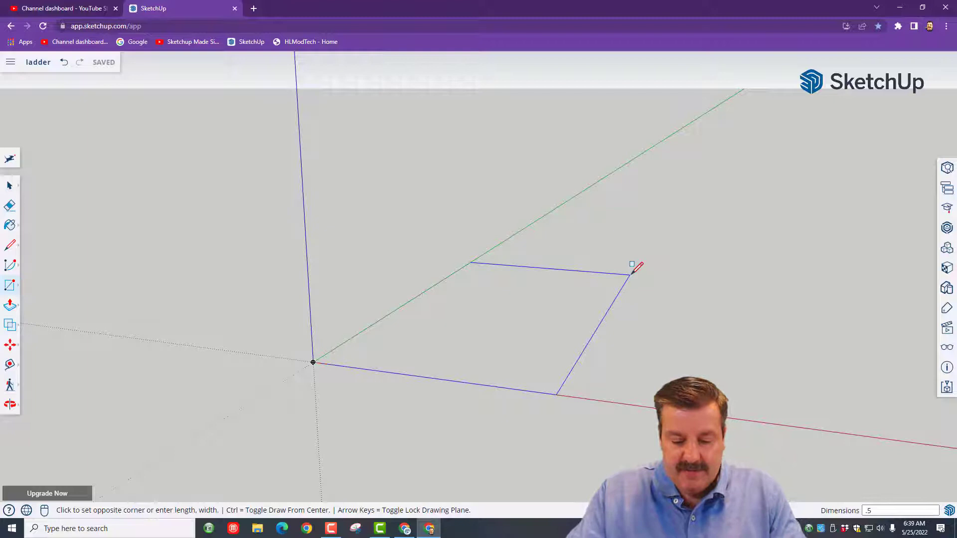
text(,3)
key(Return)
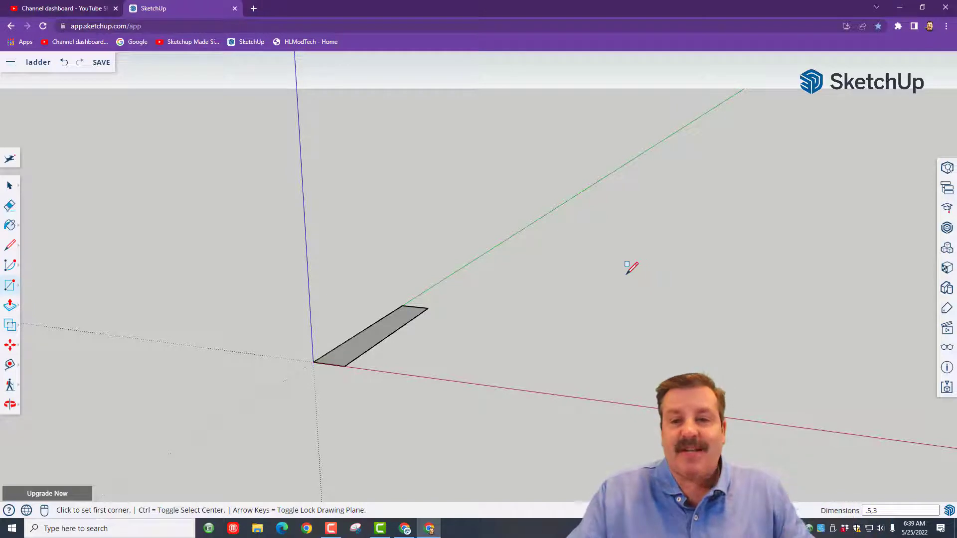
middle_drag(200, 341, 356, 372)
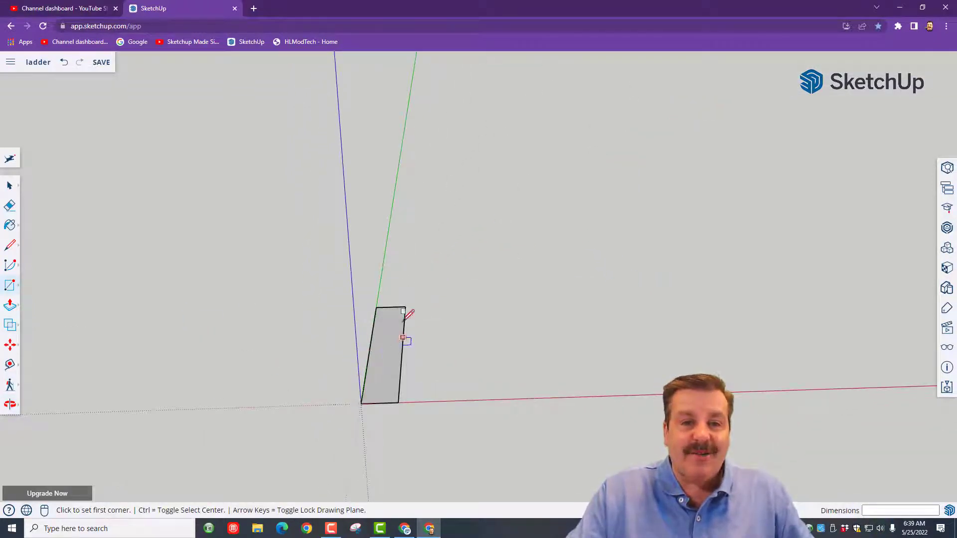
Draw a 0.38 by 0.48 m rectangle from the centre, on the face's top edge midpoint.
scroll(405, 318, up, 5)
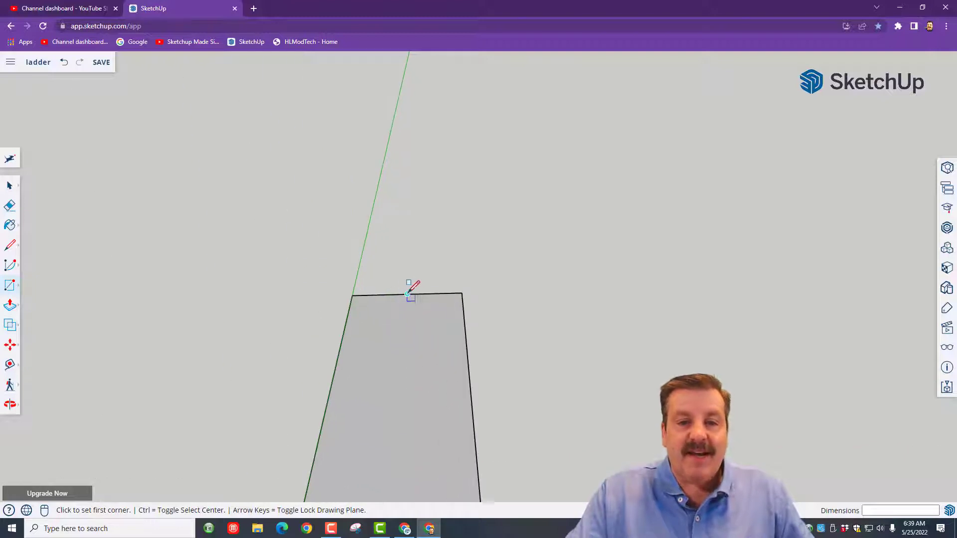
click(407, 294)
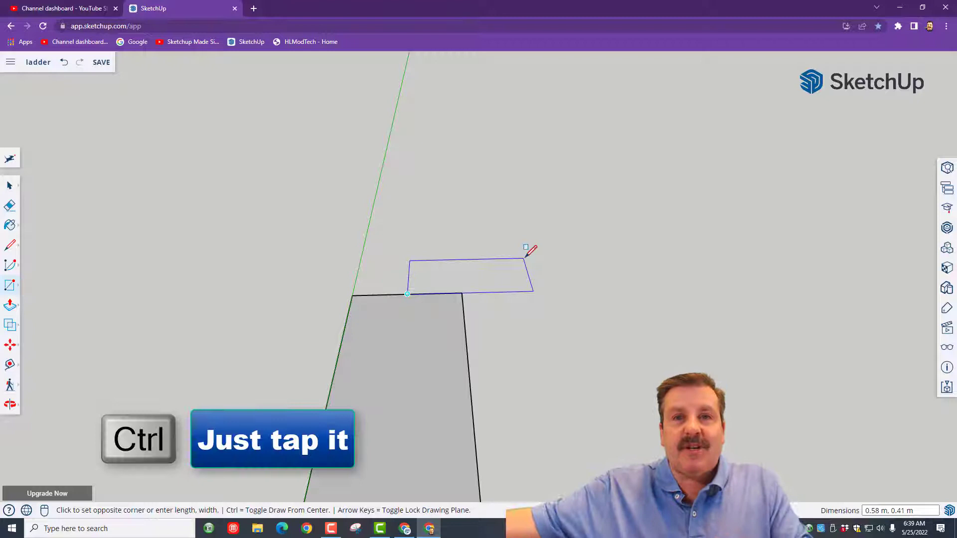
key(ctrl)
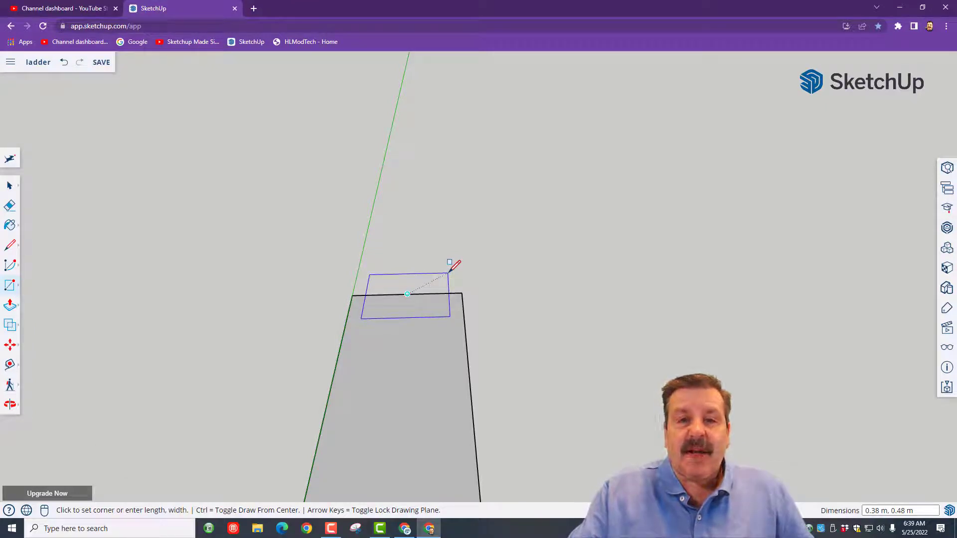
click(449, 273)
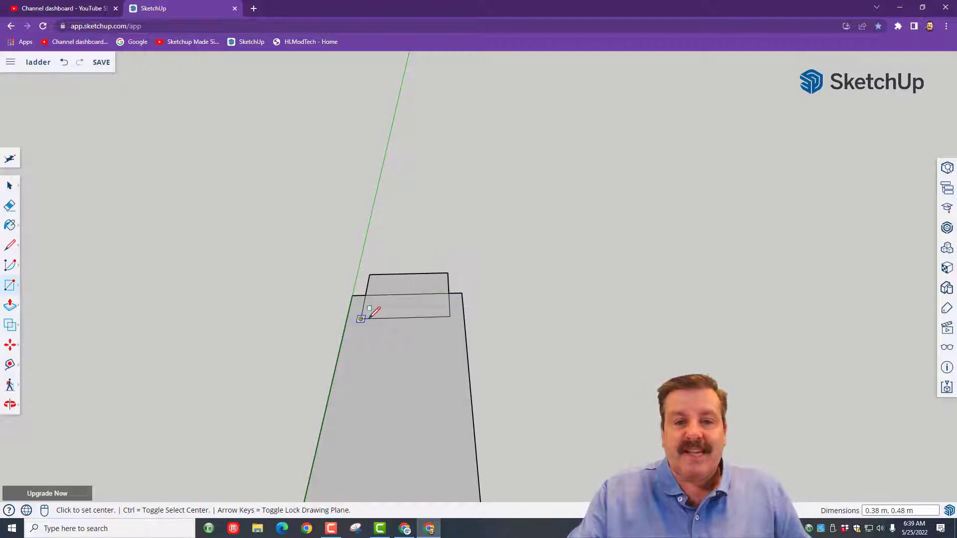
key(e)
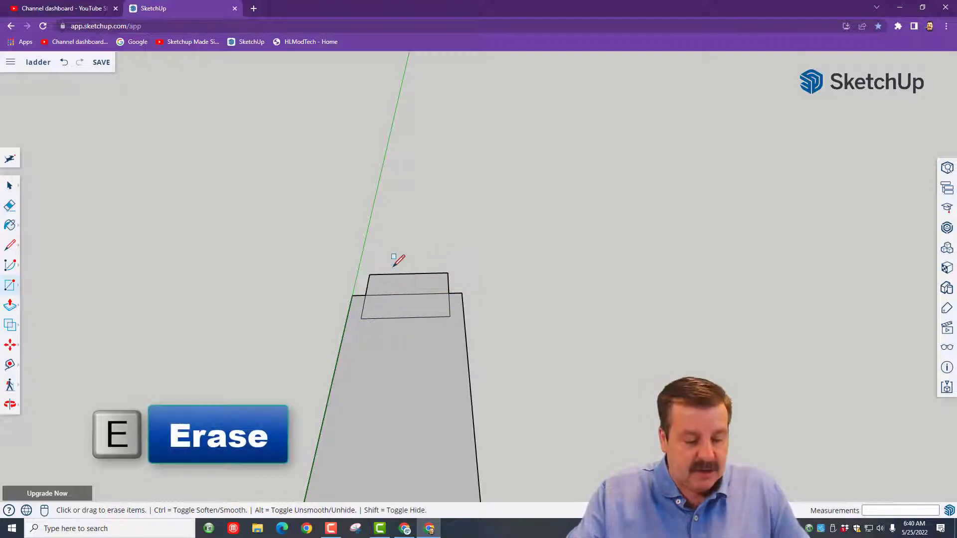
Erase the small rectangle's edges sticking out above the face, leaving a notch outline.
click(451, 279)
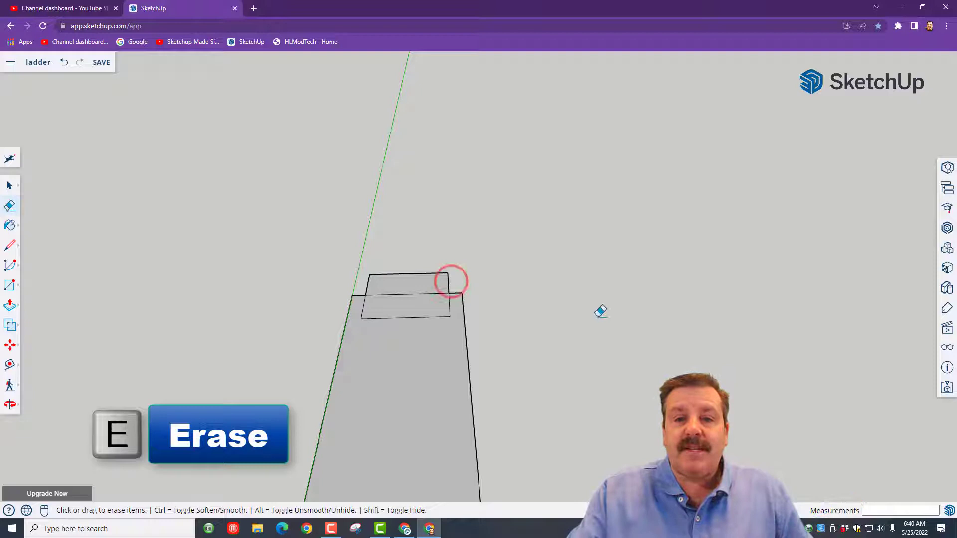
click(476, 274)
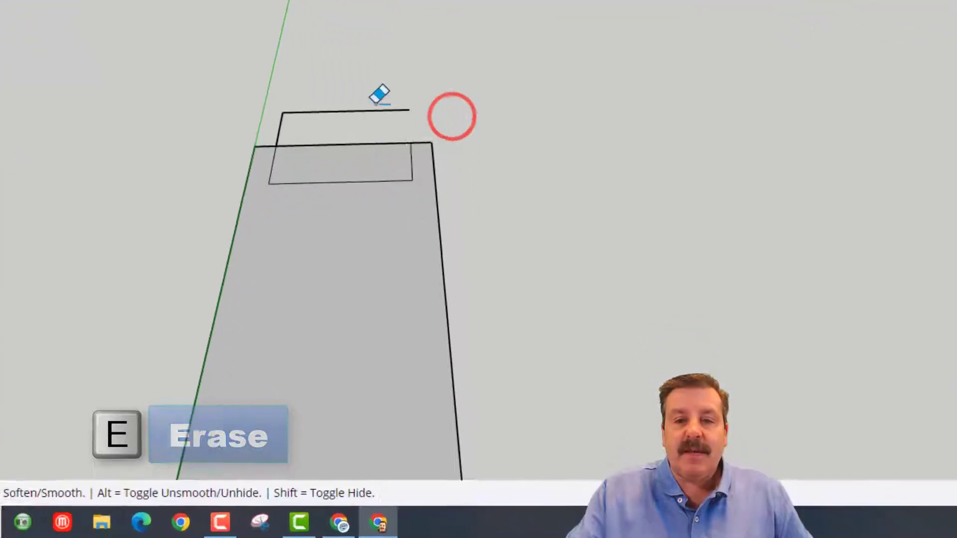
mouse_move(376, 100)
mouse_down()
mouse_move(339, 112)
mouse_move(349, 106)
mouse_up()
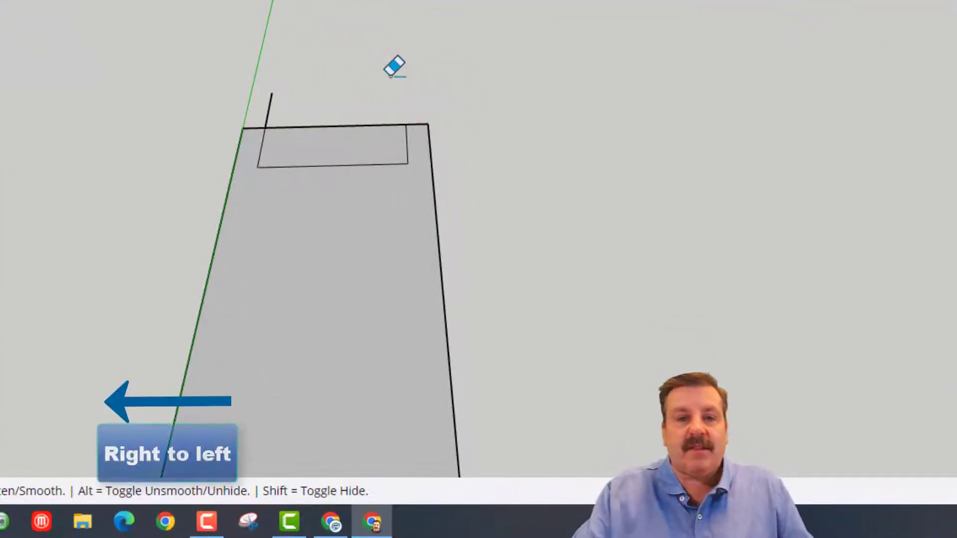
drag(285, 101, 249, 101)
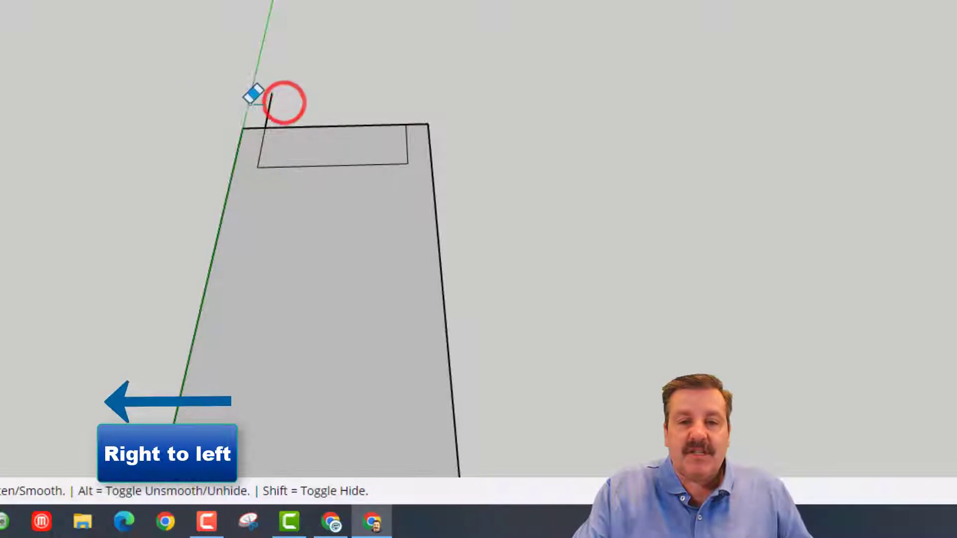
click(269, 114)
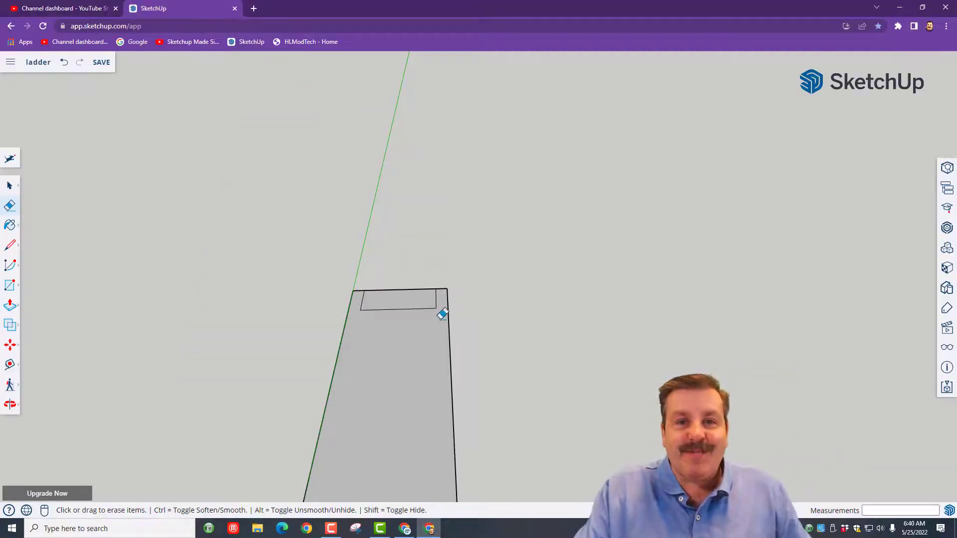
Copy the top rung rectangle to the bottom and array it into 7 equal intervals with /7.
shift+middle_drag(487, 466, 545, 193)
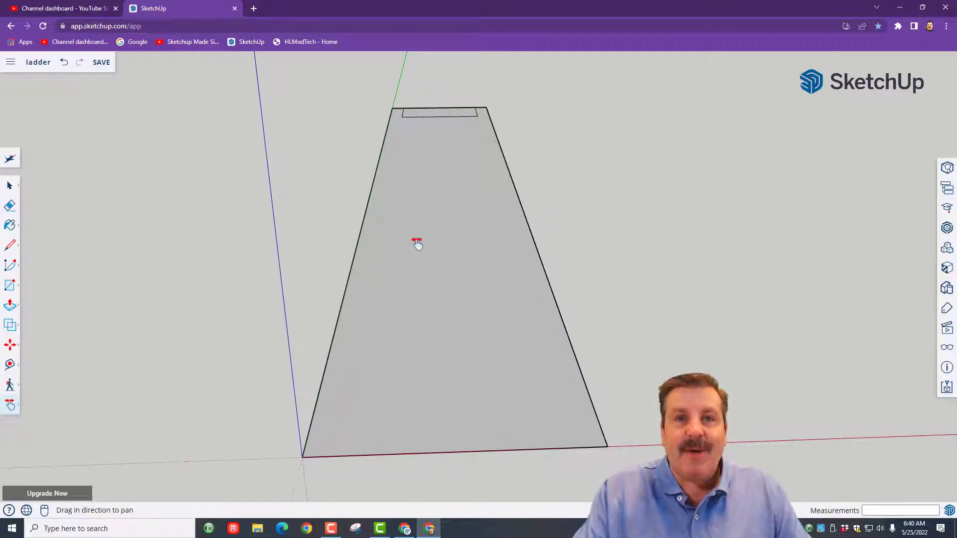
key(space)
click(429, 114)
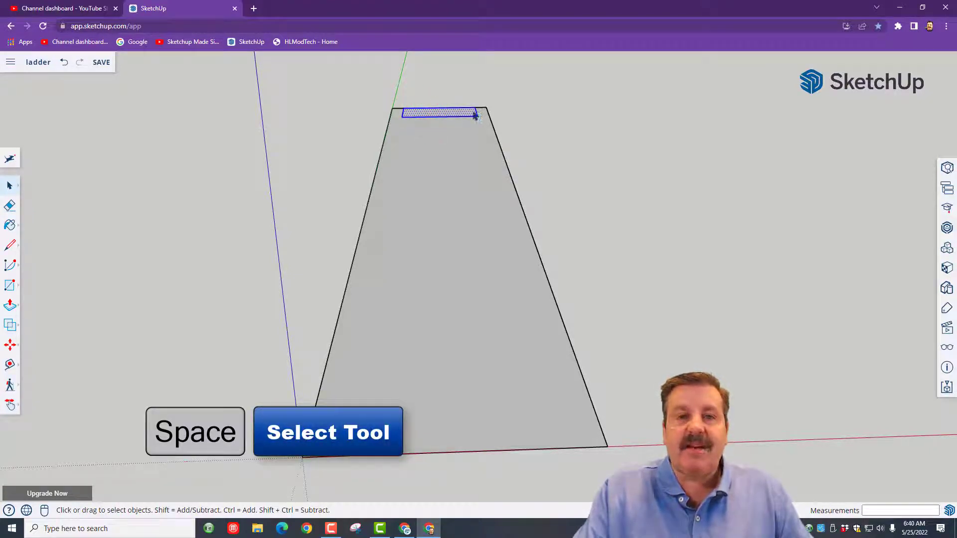
key(m)
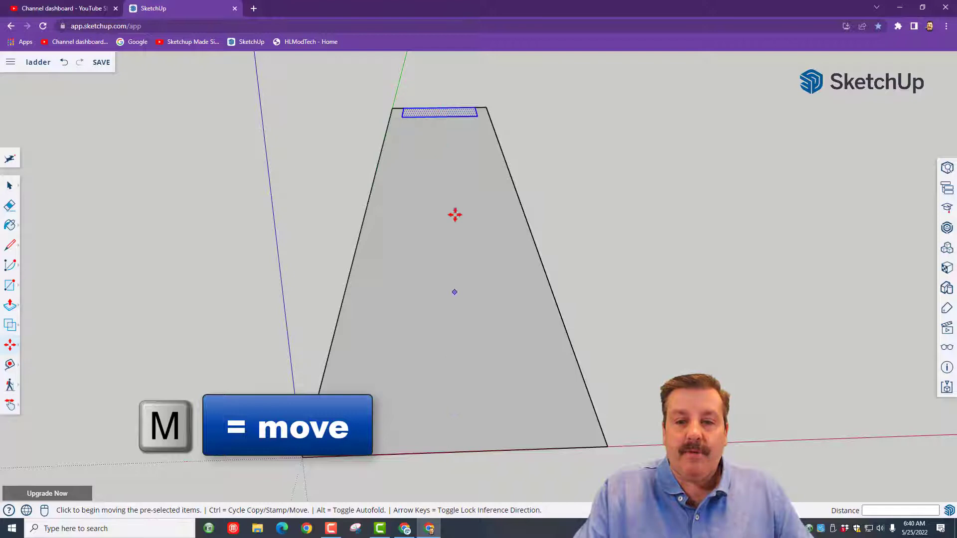
click(438, 115)
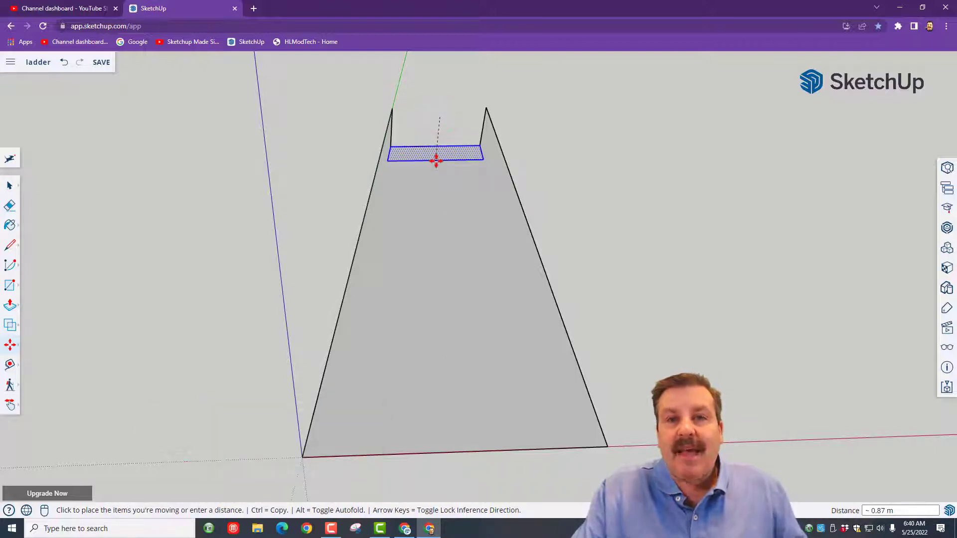
key(ctrl)
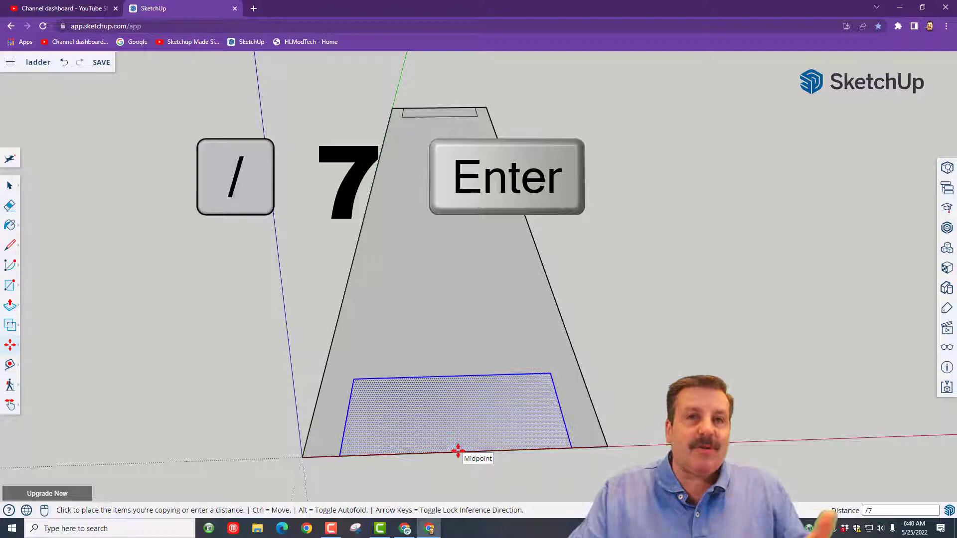
key(Return)
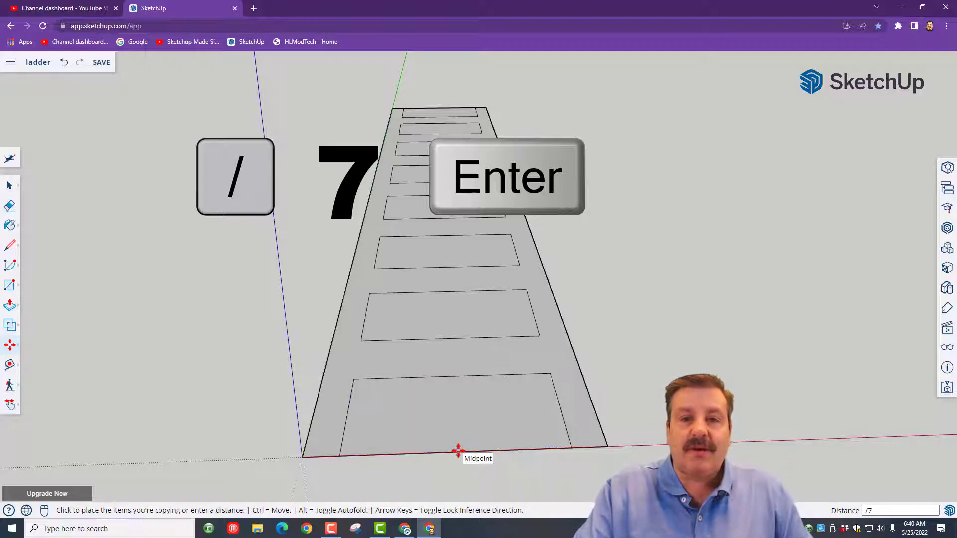
middle_drag(369, 384, 419, 280)
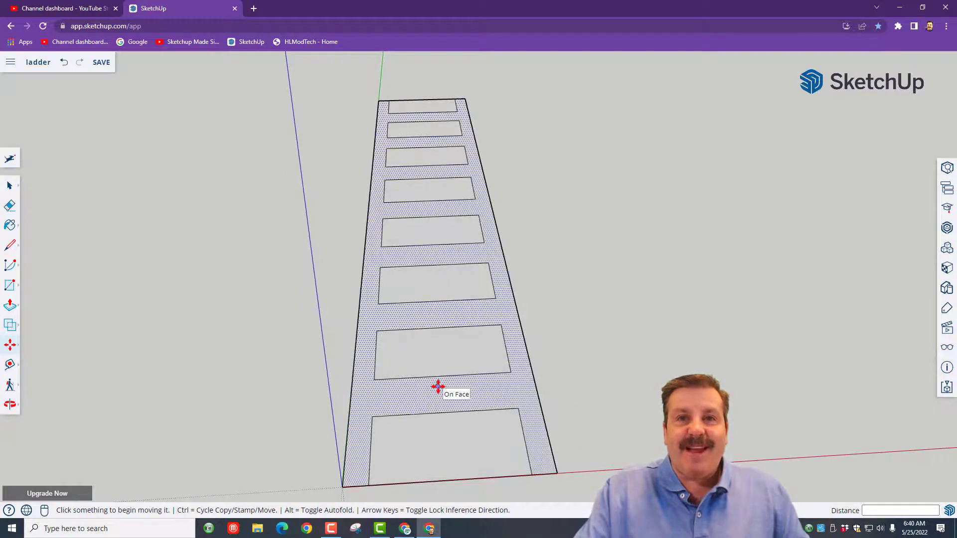
Erase the ladder's top edge and the bottom edge between the two legs.
key(space)
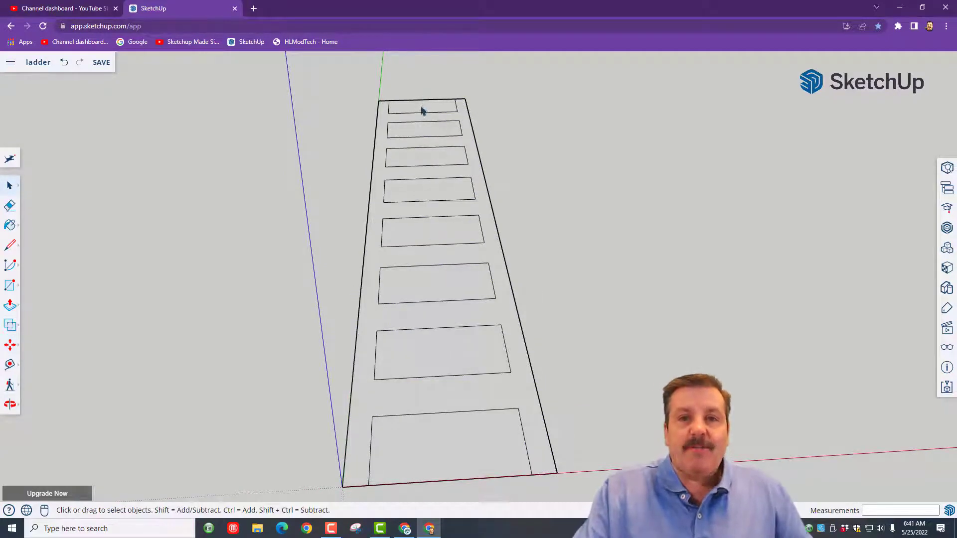
click(422, 108)
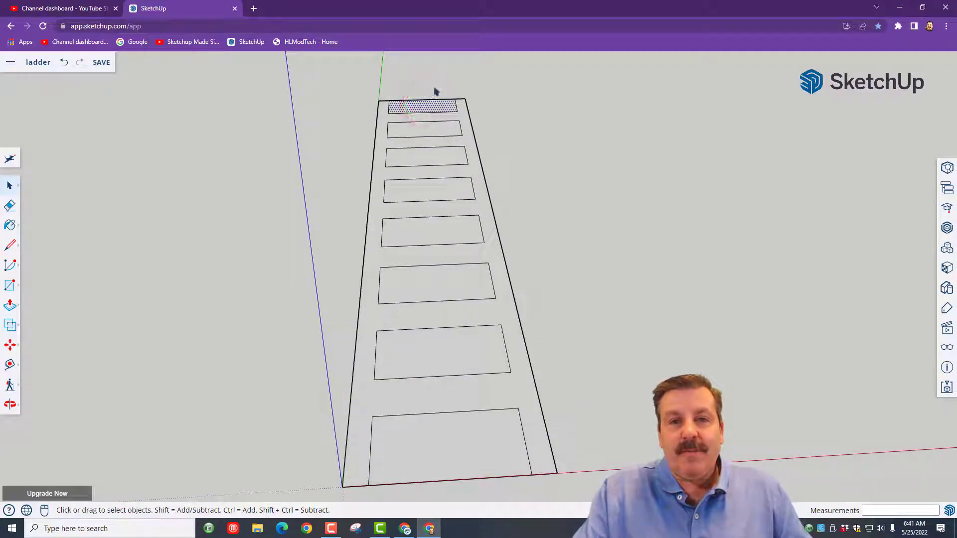
key(e)
click(433, 99)
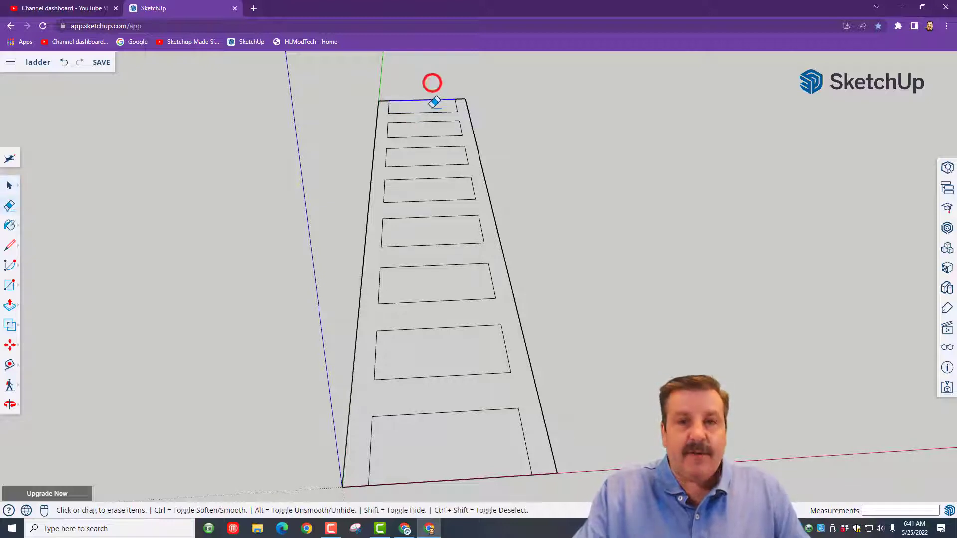
drag(485, 479, 456, 462)
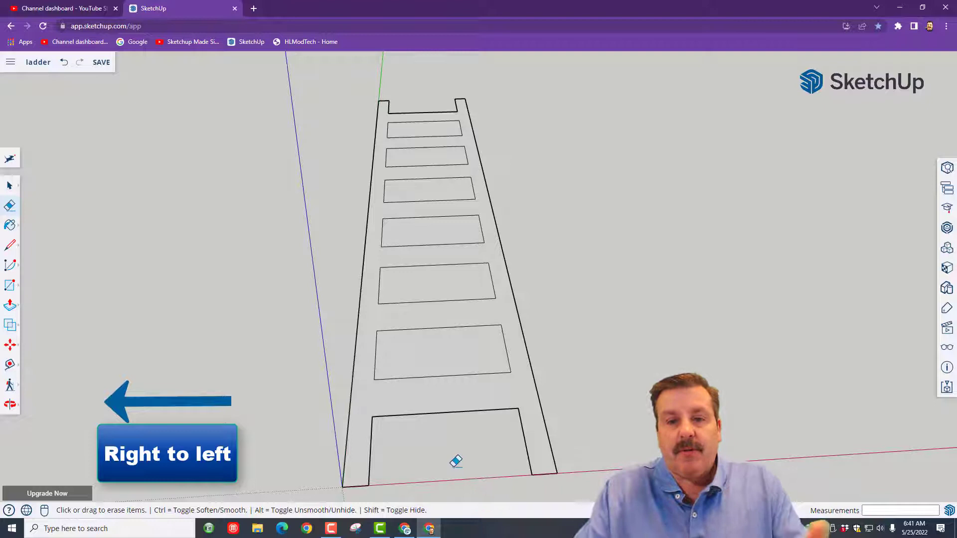
Delete the rung faces one by one from bottom to top, leaving open holes.
key(space)
click(428, 339)
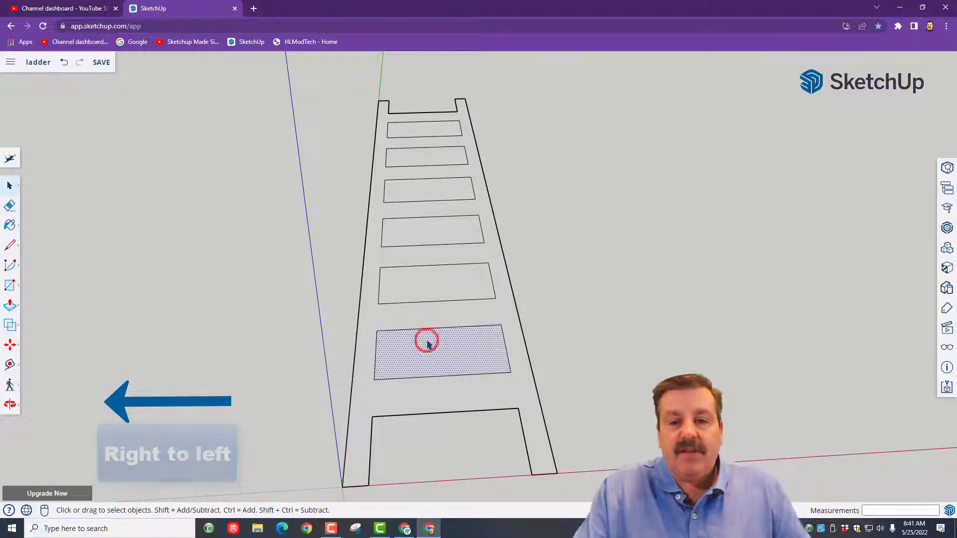
key(Delete)
click(427, 284)
key(Delete)
click(424, 222)
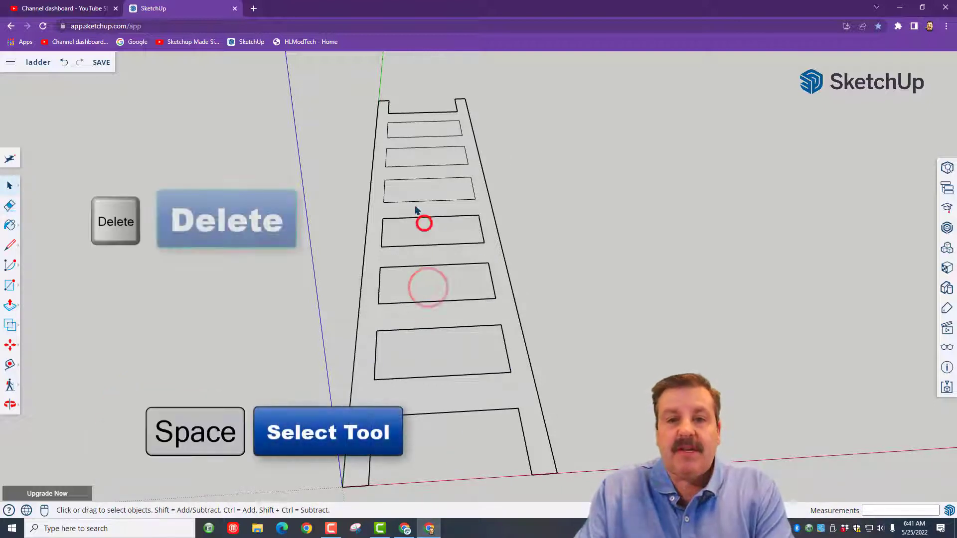
click(412, 192)
key(Delete)
click(412, 158)
key(Delete)
click(412, 127)
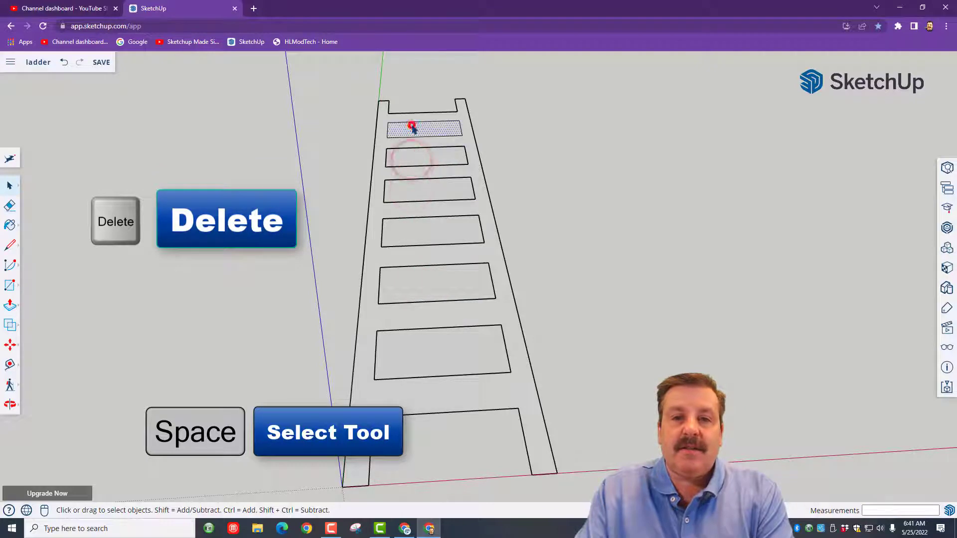
key(Delete)
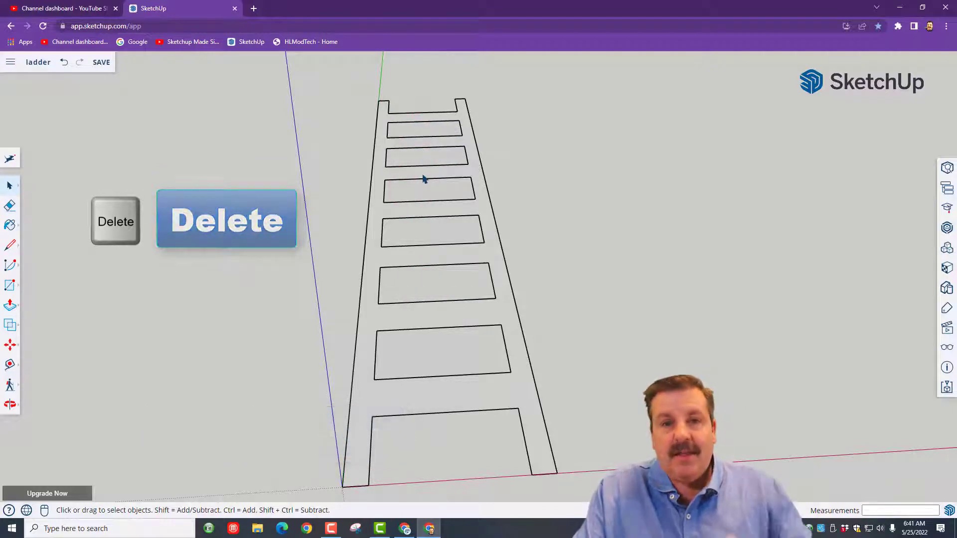
Push/pull the ladder face out 0.06 m into a solid frame and orbit to inspect it.
key(p)
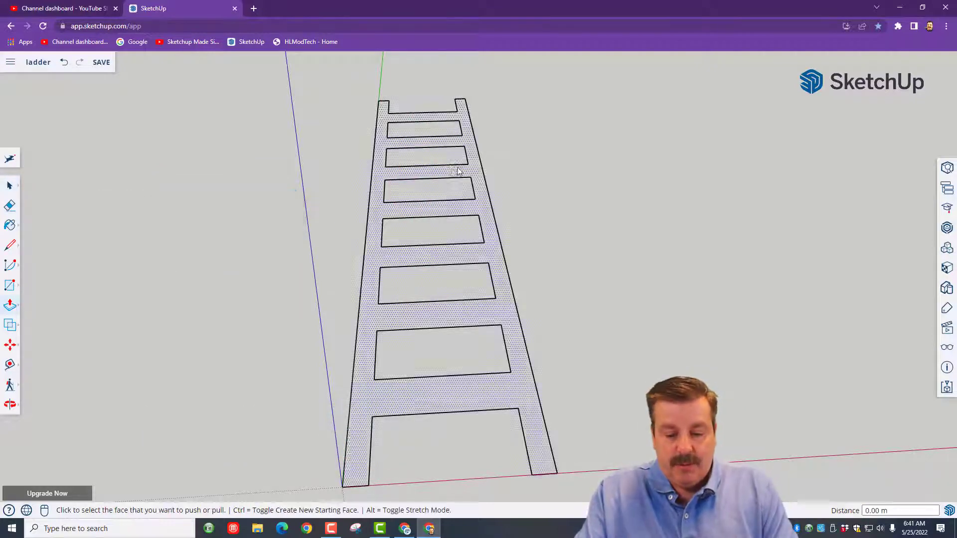
click(490, 212)
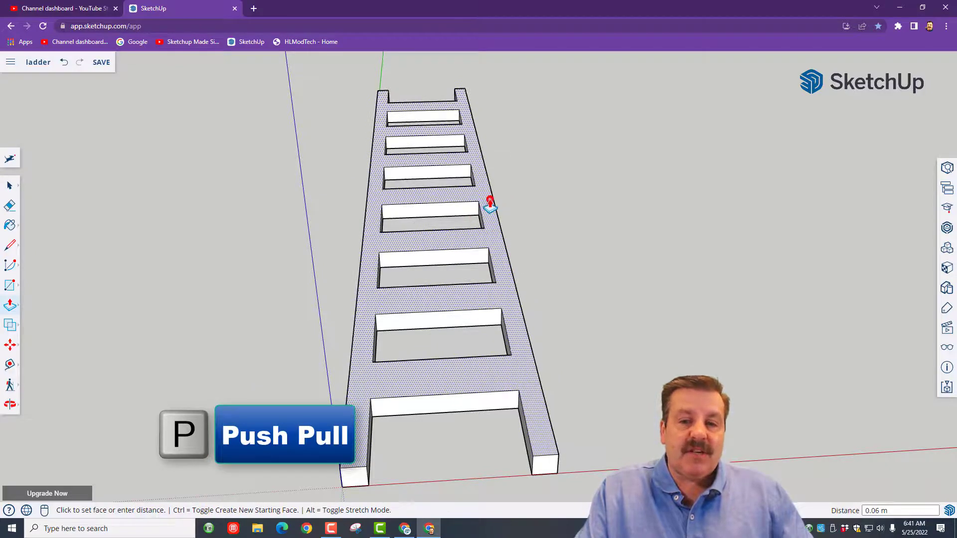
click(490, 202)
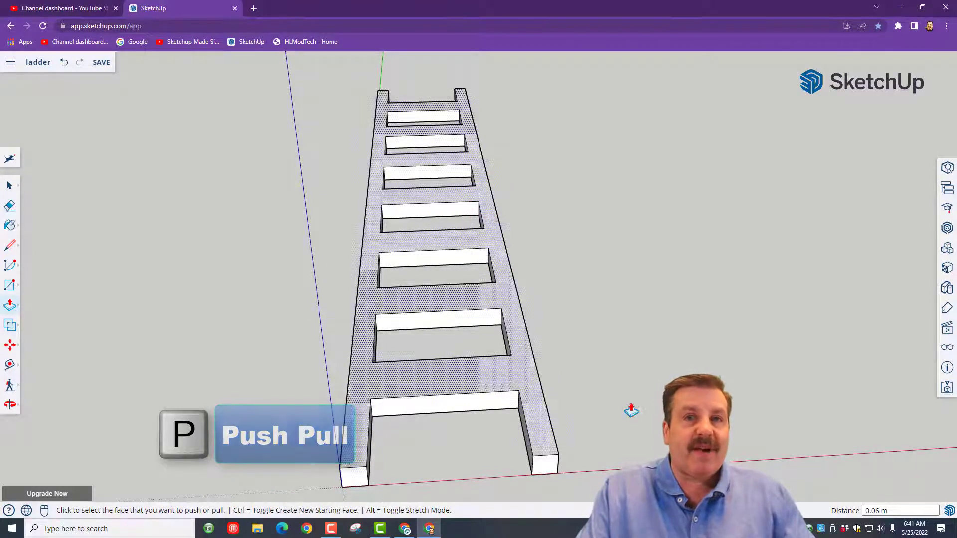
key(o)
drag(603, 371, 491, 391)
key(p)
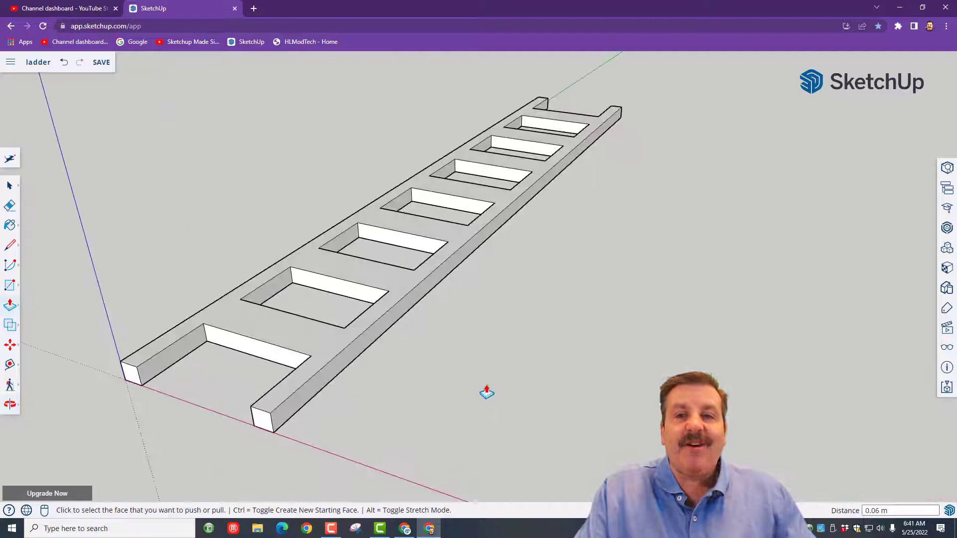
scroll(487, 392, down, 3)
middle_drag(479, 361, 515, 323)
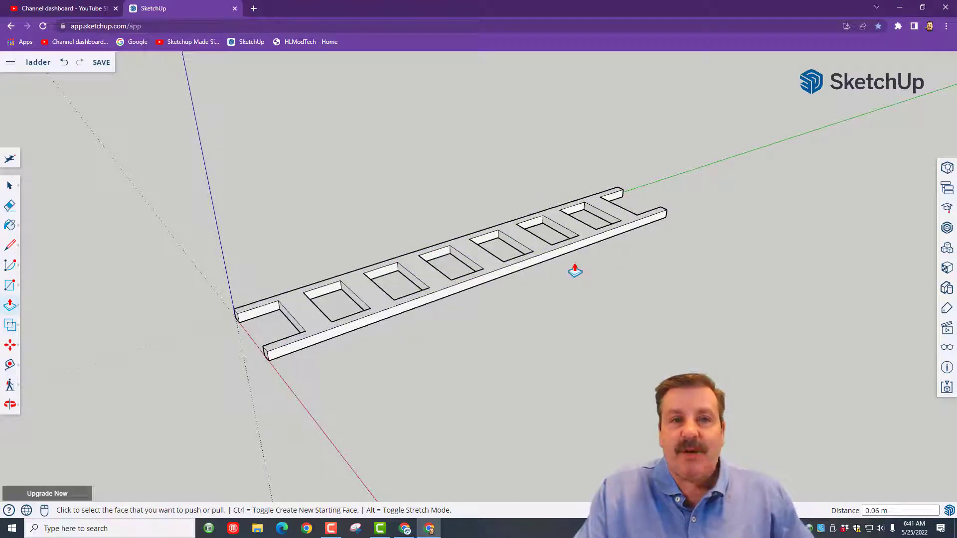
key(space)
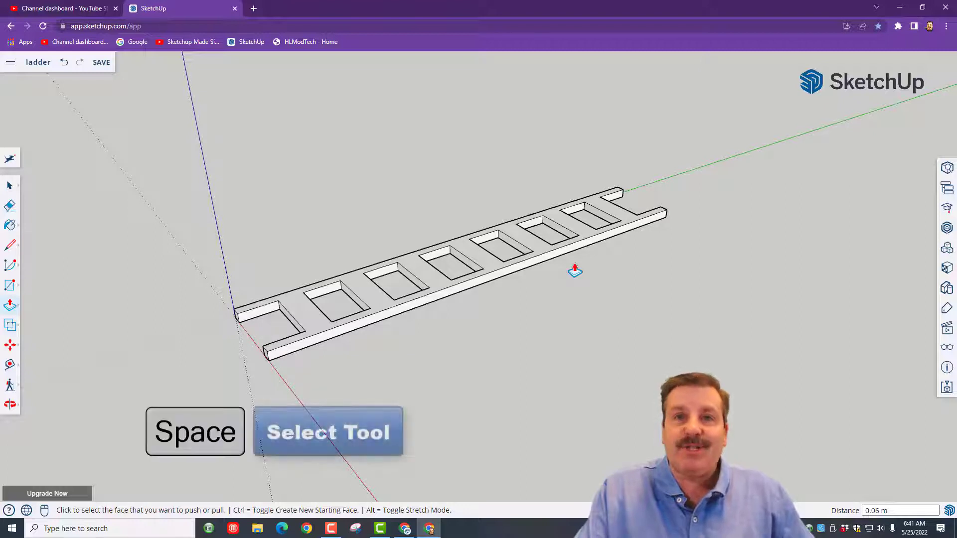
scroll(544, 269, down, 3)
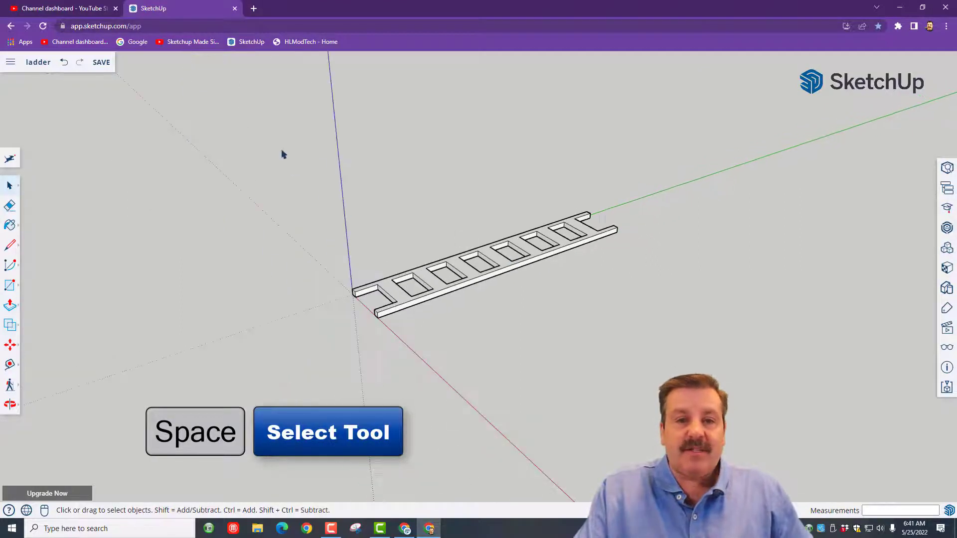
Box-select the whole ladder and make it a group.
mouse_move(281, 150)
mouse_down()
mouse_move(459, 302)
mouse_move(663, 392)
mouse_up()
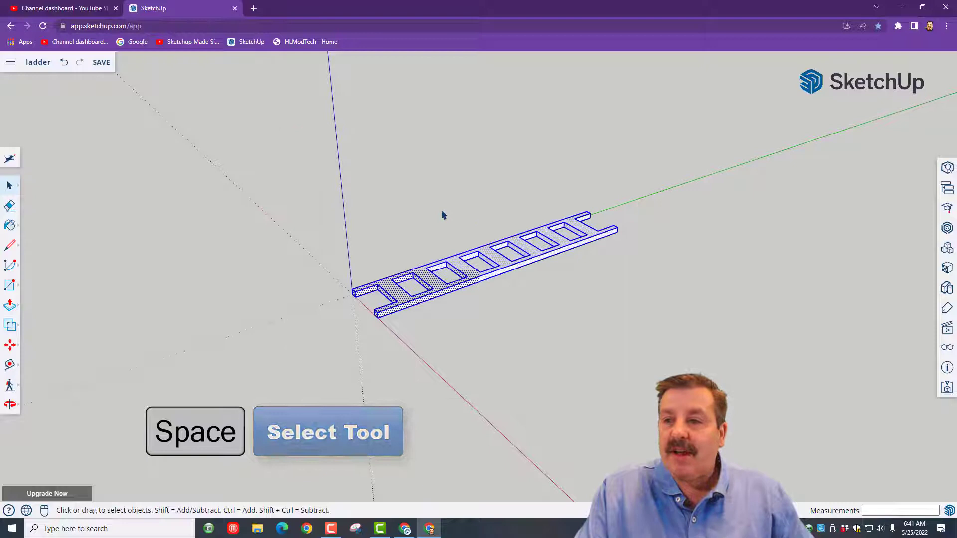
right_click(492, 257)
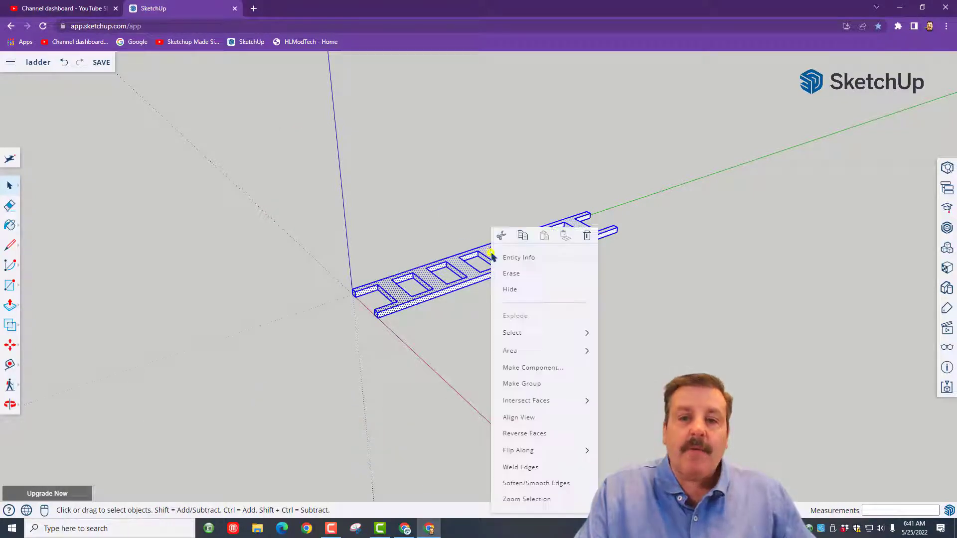
click(522, 383)
middle_drag(543, 316, 499, 251)
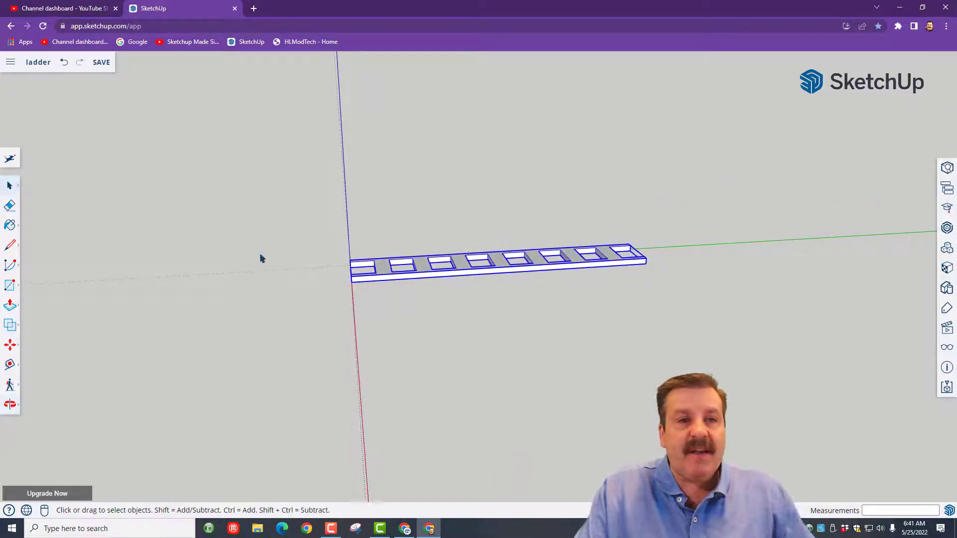
Rotate the ladder group about its near bottom corner about 78° to stand nearly upright.
click(10, 345)
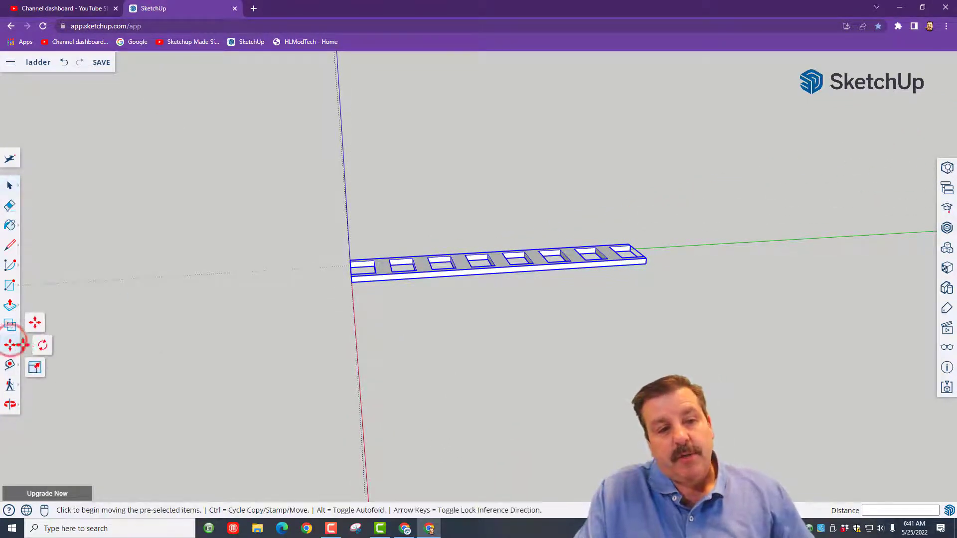
click(42, 351)
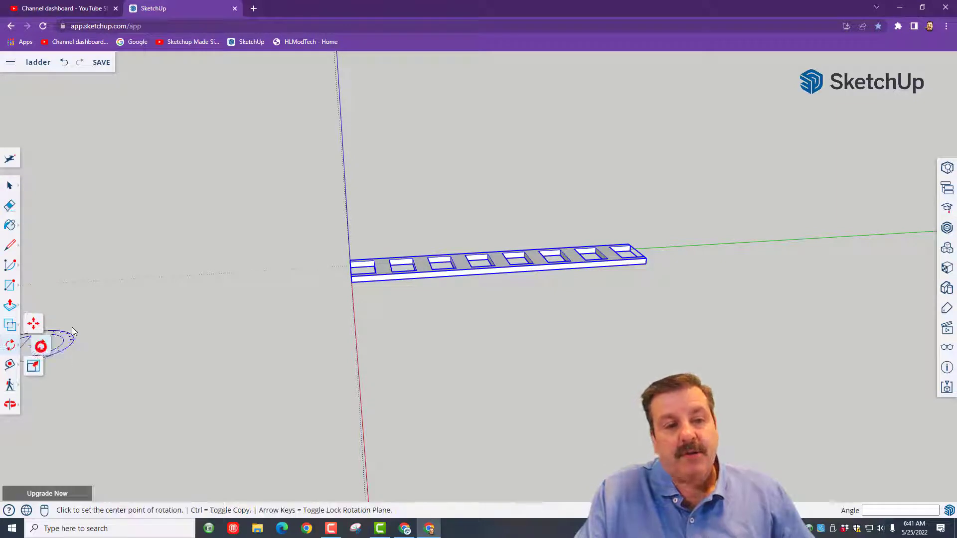
scroll(349, 282, up, 4)
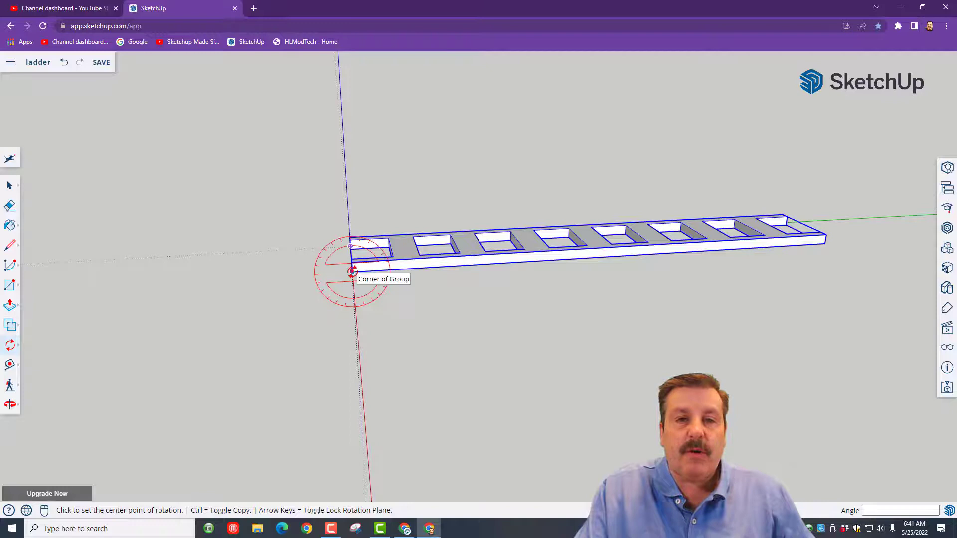
click(352, 272)
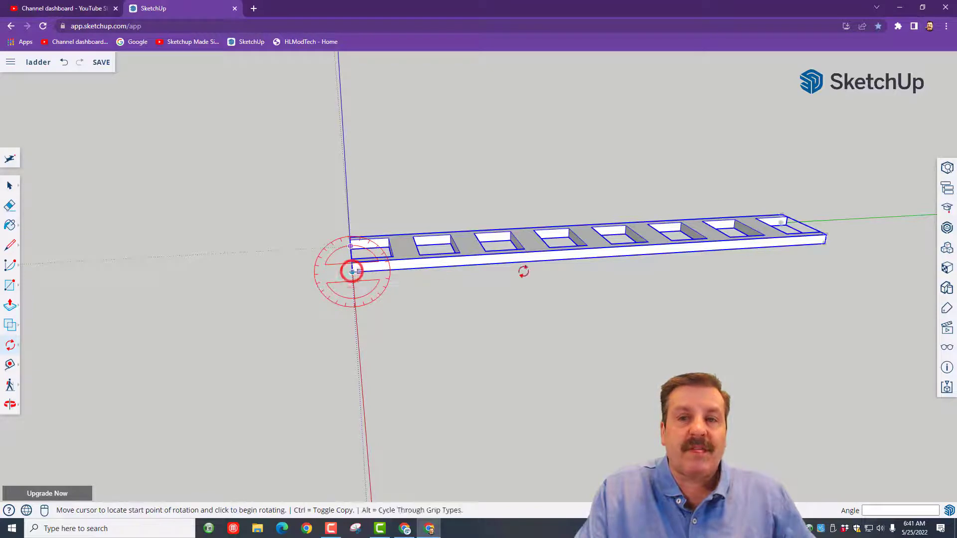
click(824, 244)
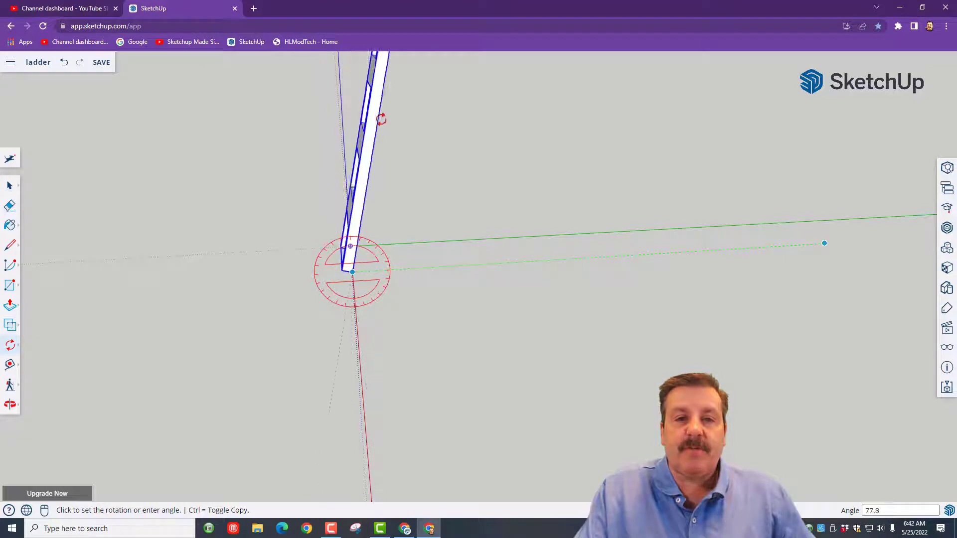
click(382, 120)
middle_drag(385, 122, 403, 167)
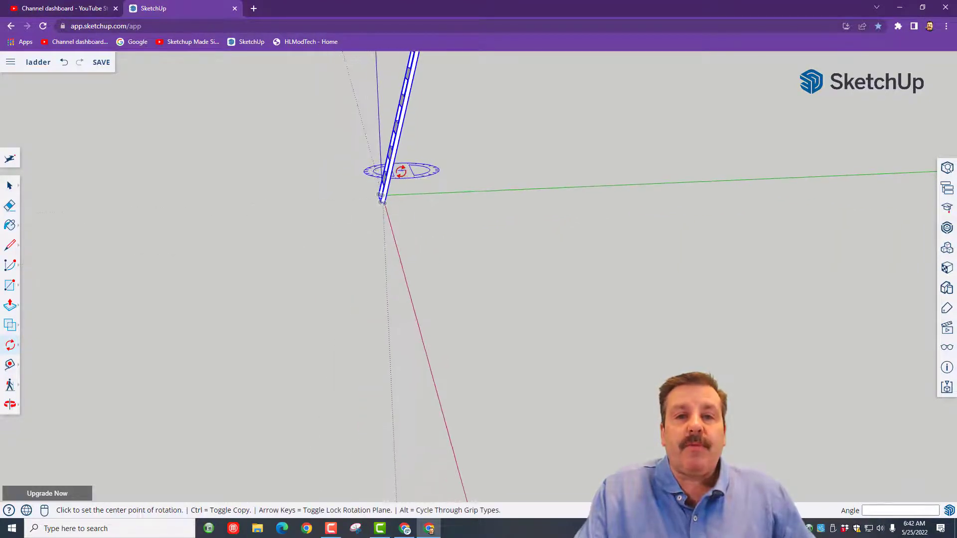
middle_drag(402, 172, 549, 226)
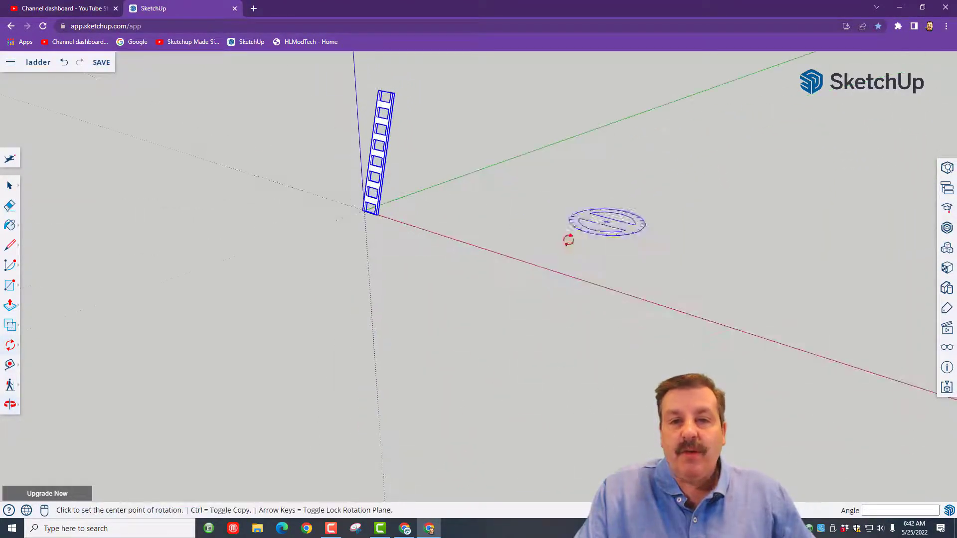
Pick Metal Corrugated Shiny from the Metal materials category and apply it to the ladder group.
click(947, 270)
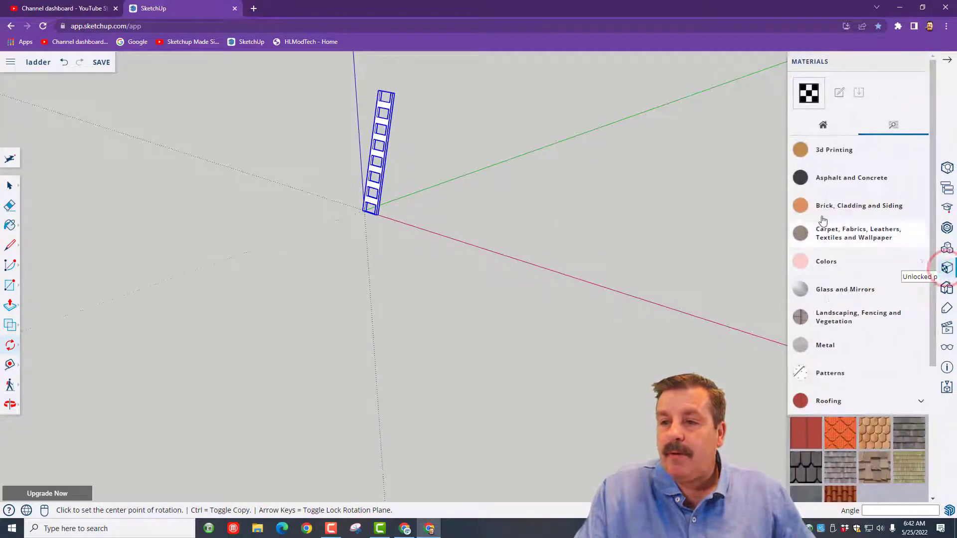
click(828, 125)
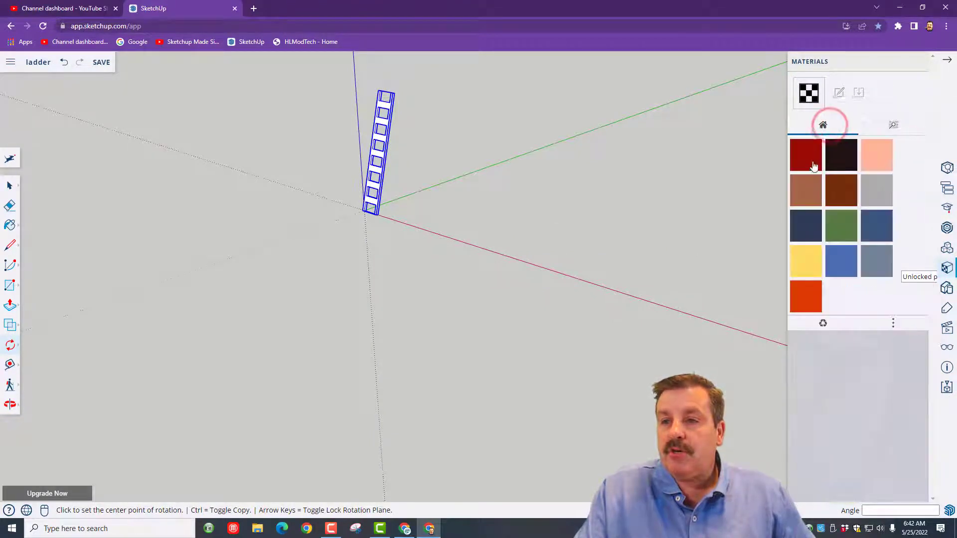
click(892, 124)
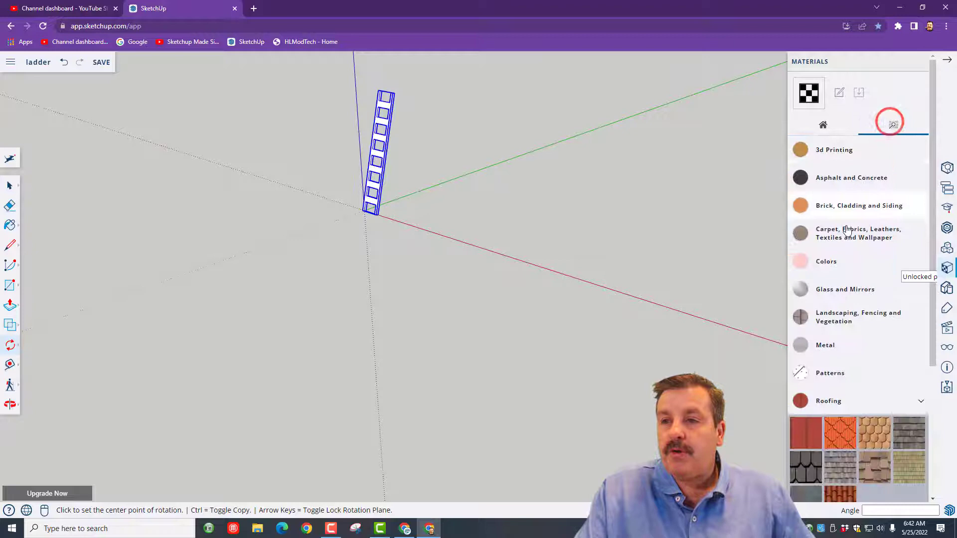
click(826, 345)
click(873, 379)
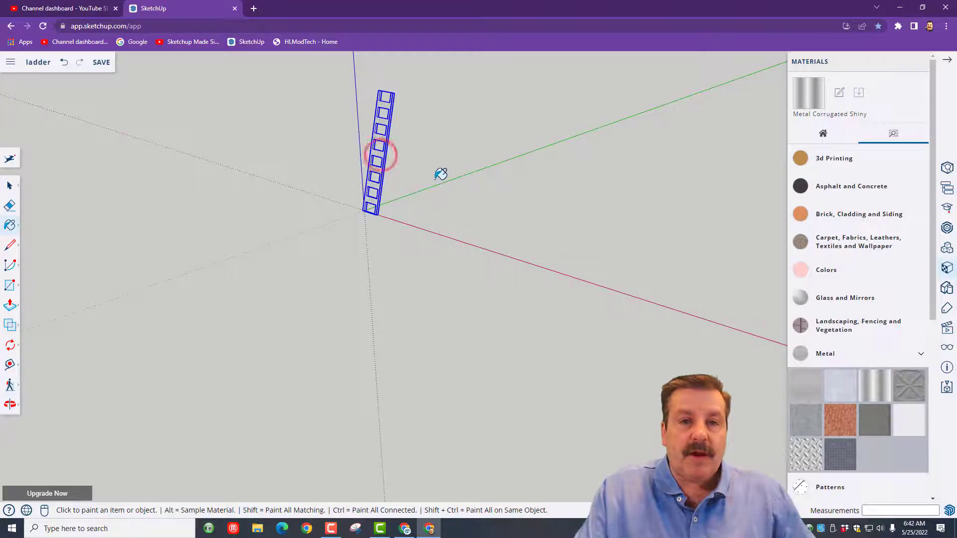
mouse_move(441, 174)
middle_down()
mouse_move(288, 199)
mouse_move(372, 190)
middle_up()
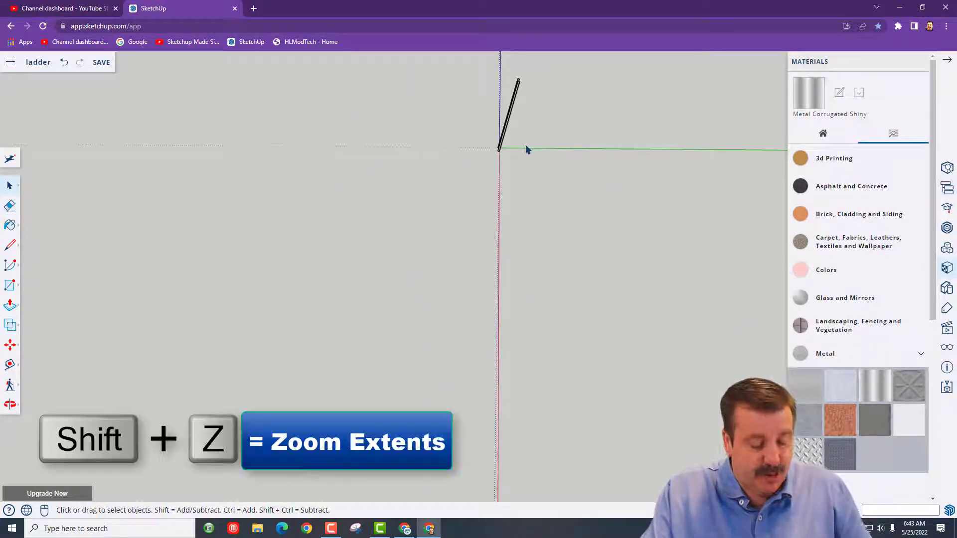
Draw a rectangular footprint beside the ladder and push-pull it up into a box.
key(shift+z)
middle_drag(524, 151, 417, 248)
click(947, 59)
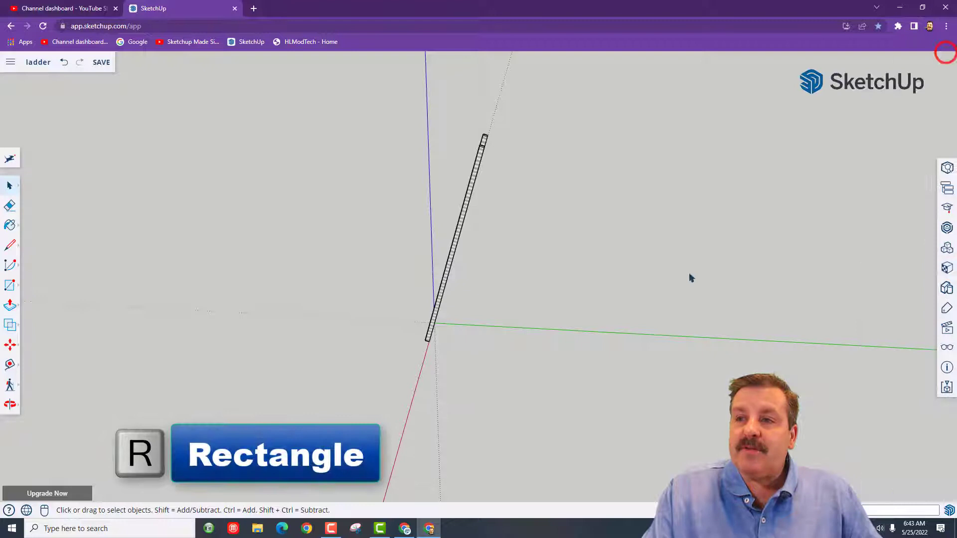
click(513, 251)
click(706, 487)
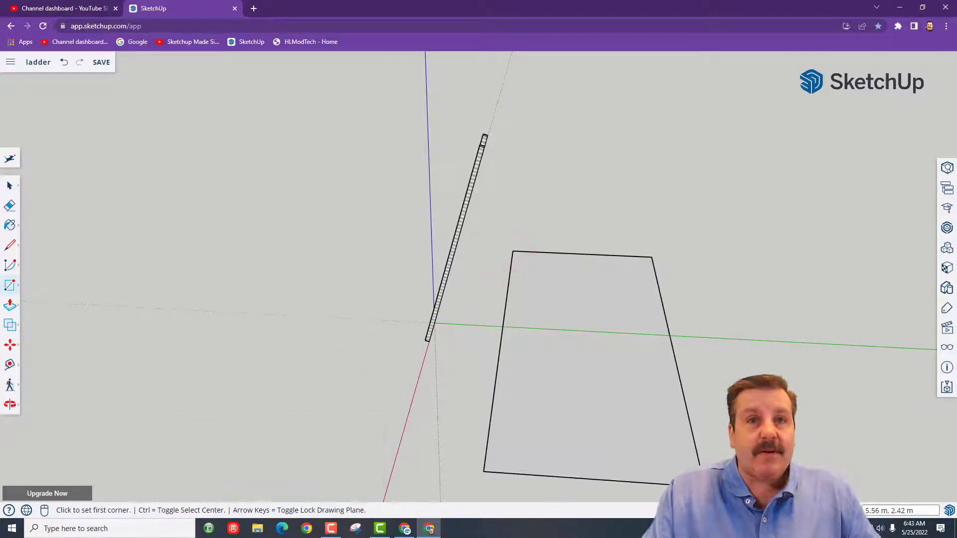
key(p)
click(617, 407)
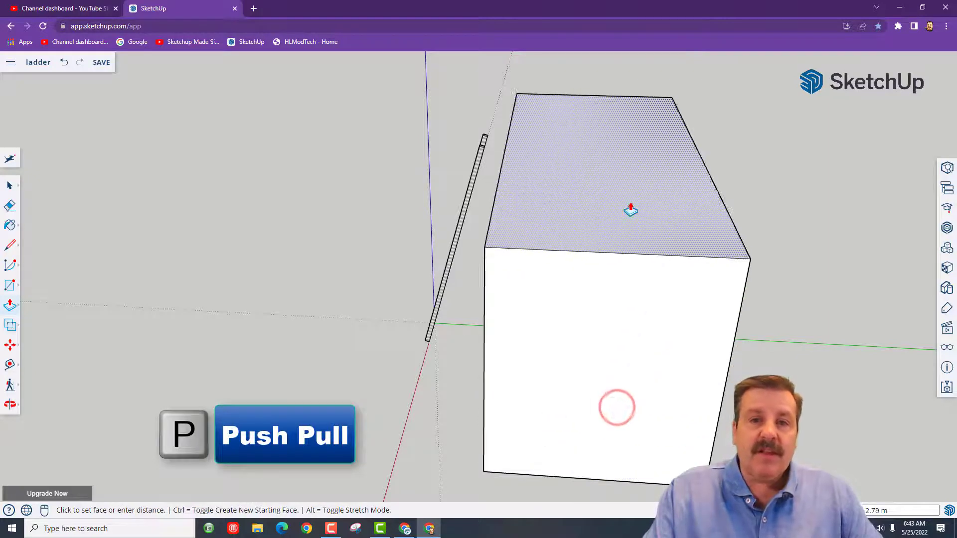
click(631, 206)
Draw a line across the box's top and raise it into a gable ridge.
mouse_move(586, 250)
middle_down()
mouse_move(615, 337)
mouse_move(681, 327)
mouse_move(498, 310)
middle_up()
key(l)
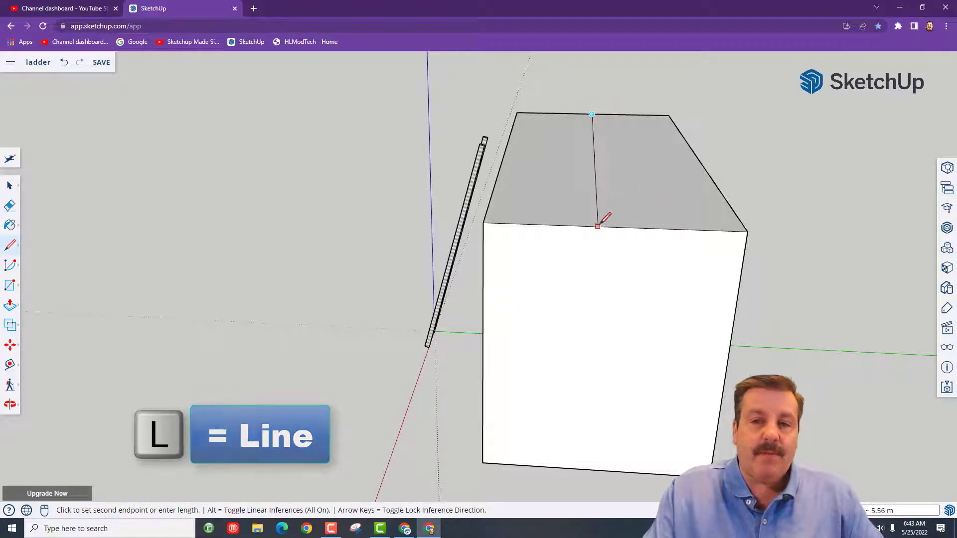
click(614, 227)
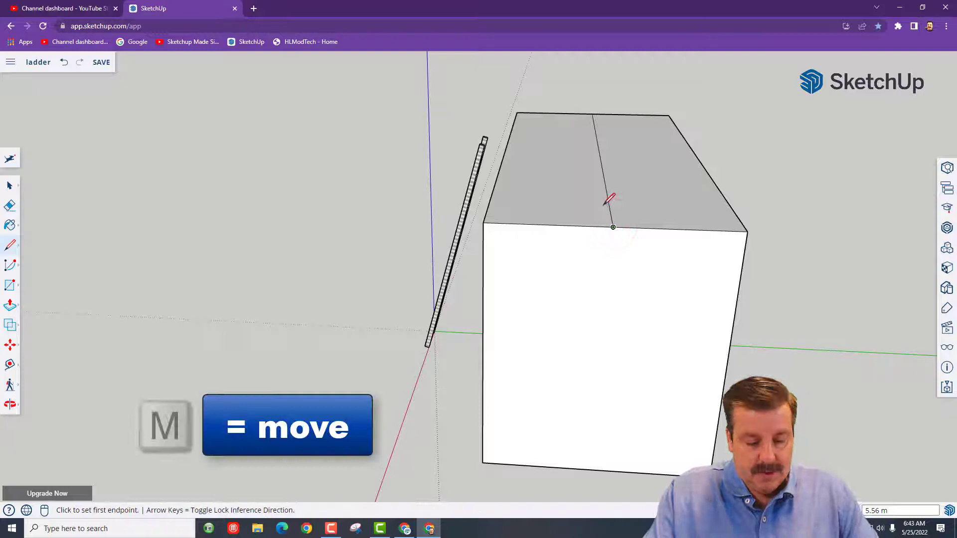
key(m)
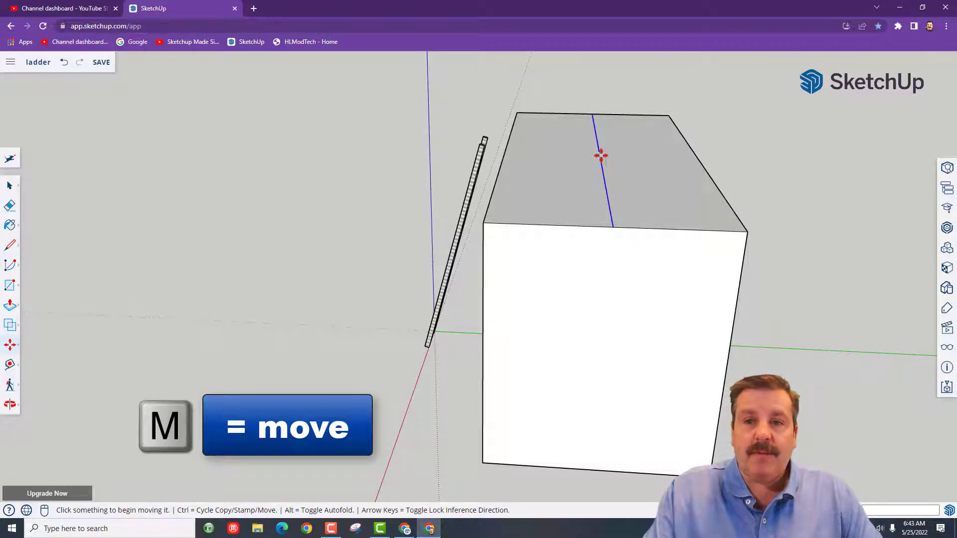
click(601, 156)
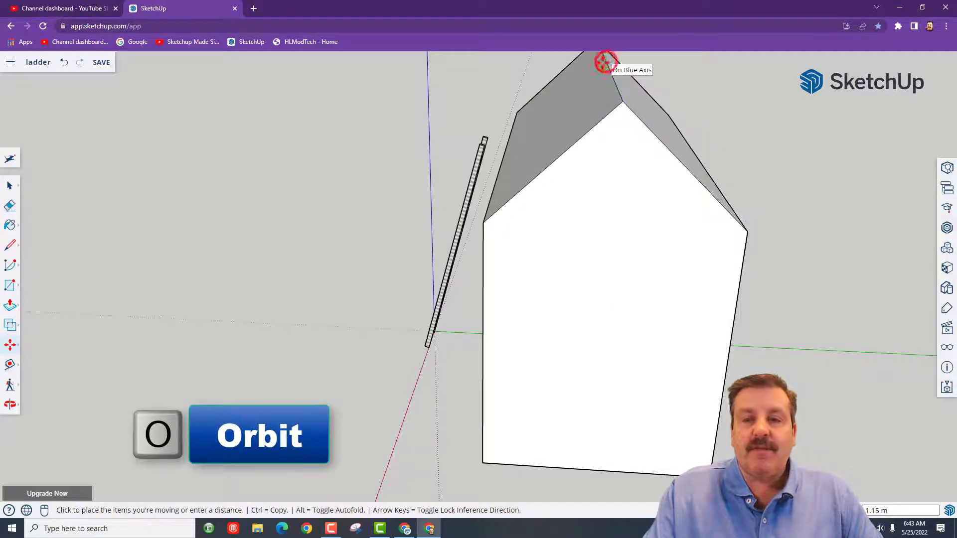
click(604, 62)
key(o)
drag(507, 203, 575, 186)
key(space)
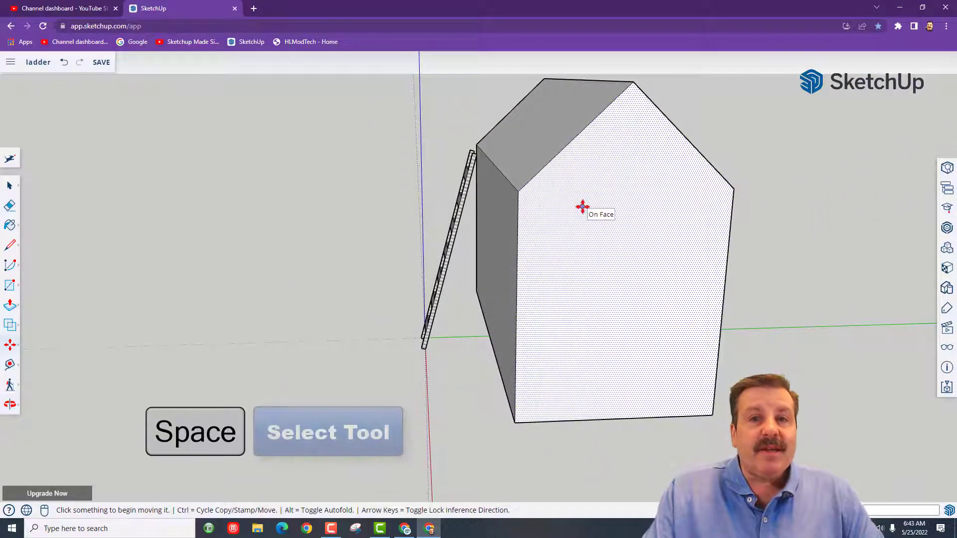
Paint the whole shed with a Wood material.
click(589, 220)
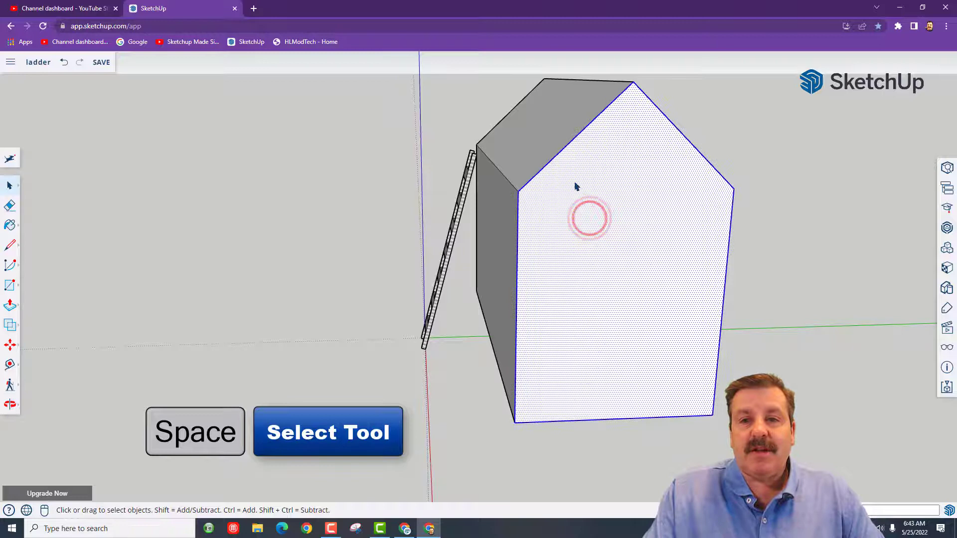
click(503, 263)
triple_click(502, 260)
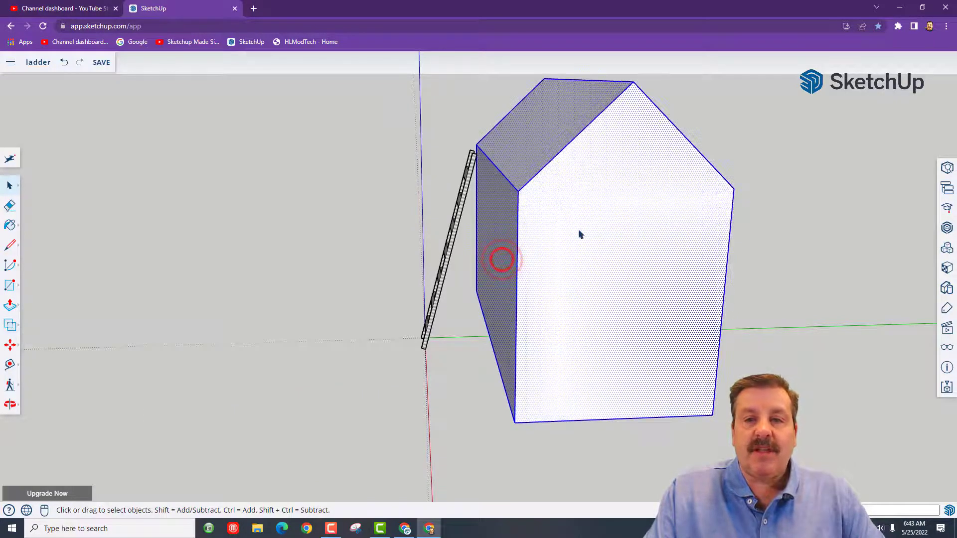
click(948, 270)
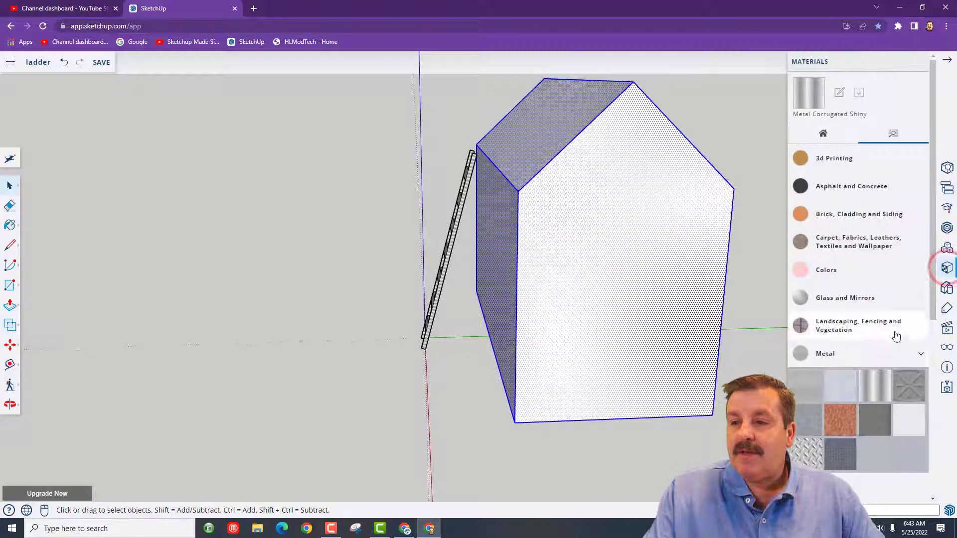
scroll(848, 250, down, 5)
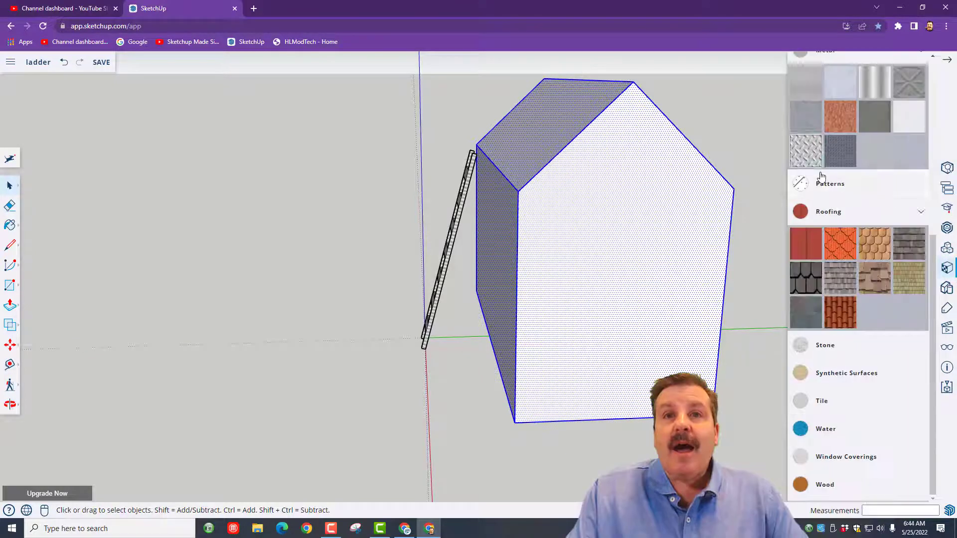
click(823, 486)
scroll(828, 439, down, 2)
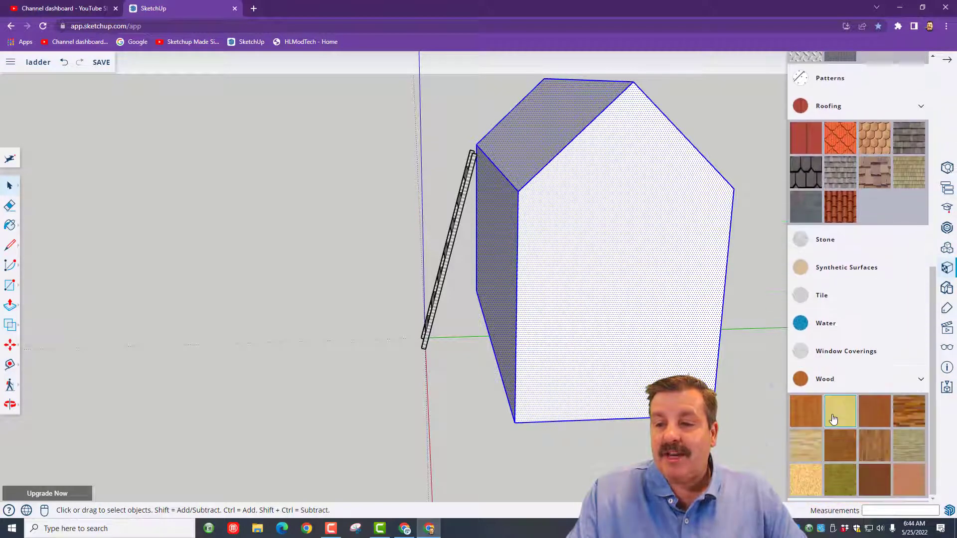
click(882, 452)
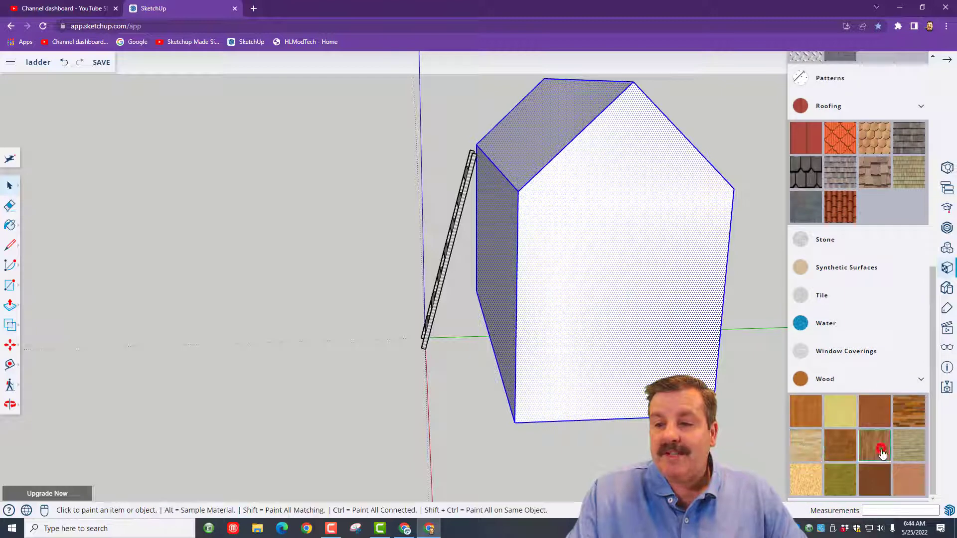
click(603, 272)
Cover the roof slope with a grey shingle material from the Roofing category.
mouse_move(555, 279)
middle_down()
mouse_move(659, 314)
mouse_move(605, 202)
middle_up()
key(space)
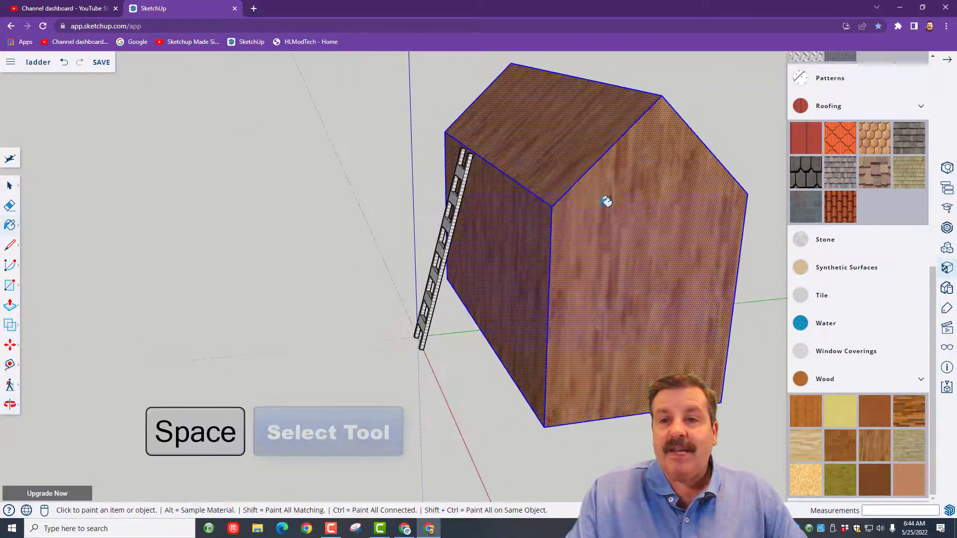
click(554, 134)
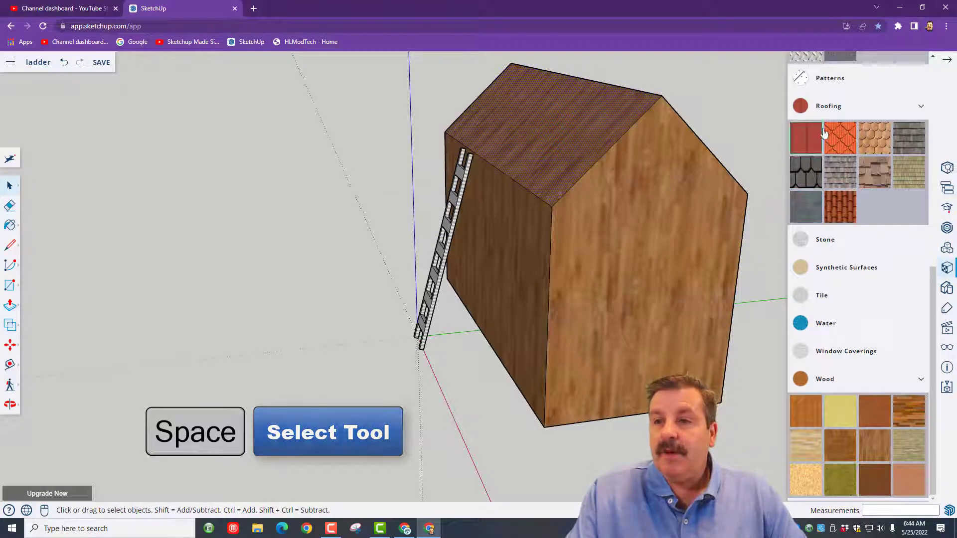
click(840, 106)
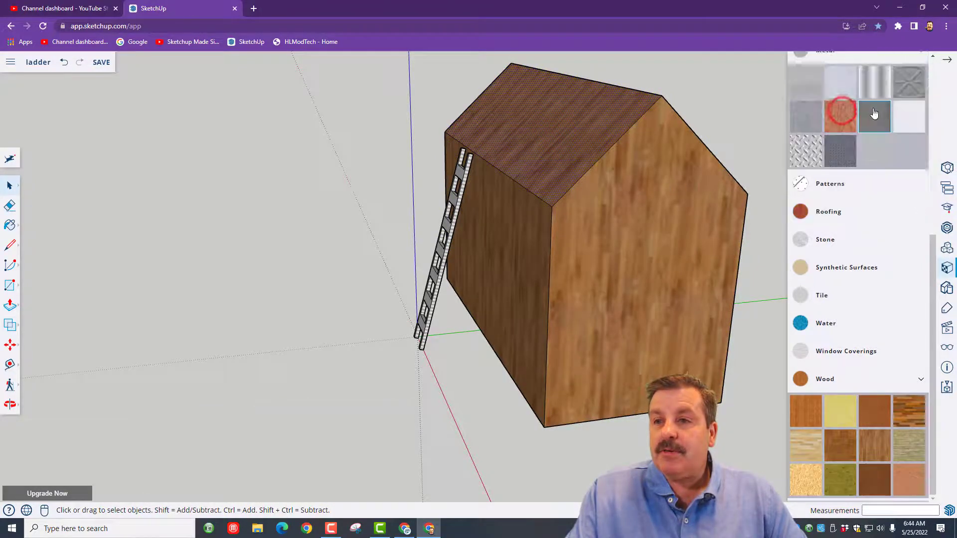
click(843, 210)
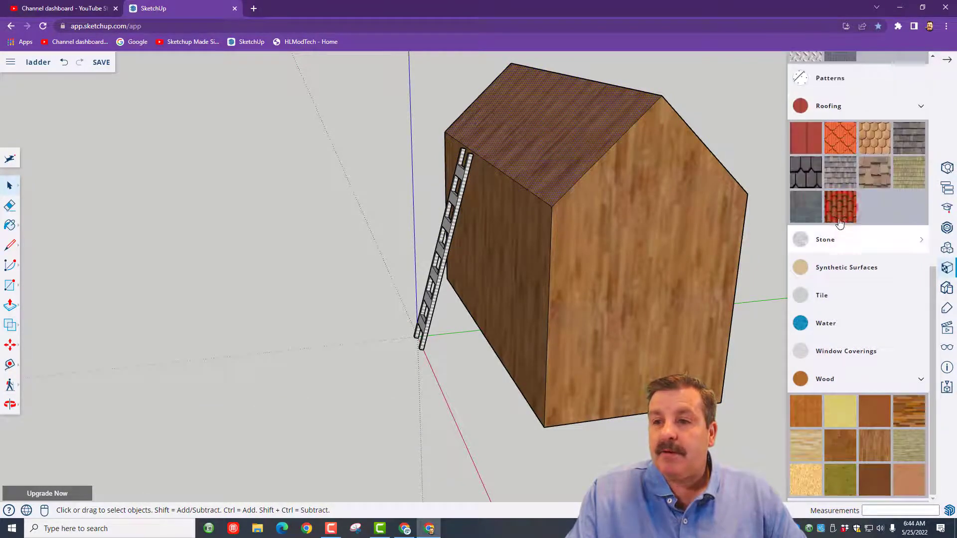
click(862, 174)
click(573, 128)
mouse_move(659, 251)
middle_down()
mouse_move(563, 278)
mouse_move(467, 233)
middle_up()
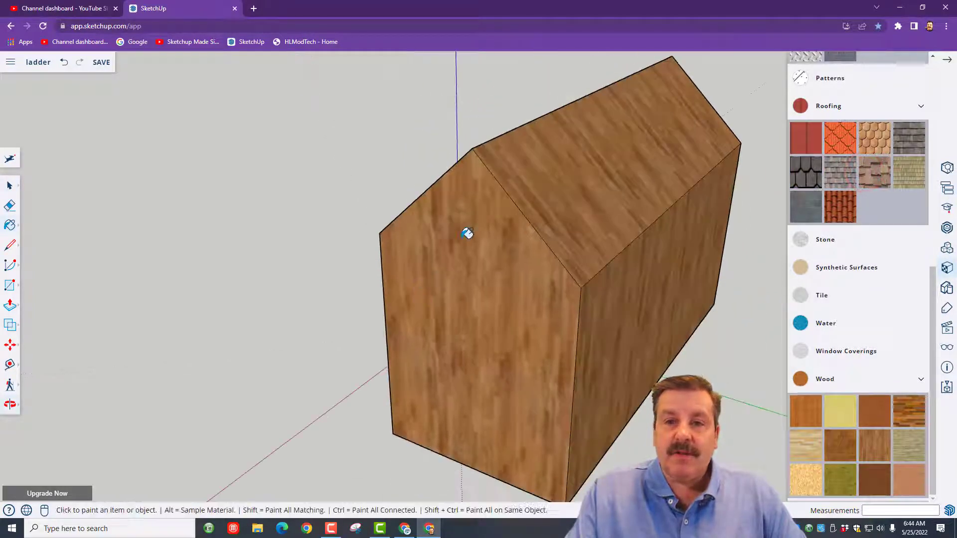
mouse_move(329, 207)
middle_down()
mouse_move(513, 193)
mouse_move(486, 211)
middle_up()
key(space)
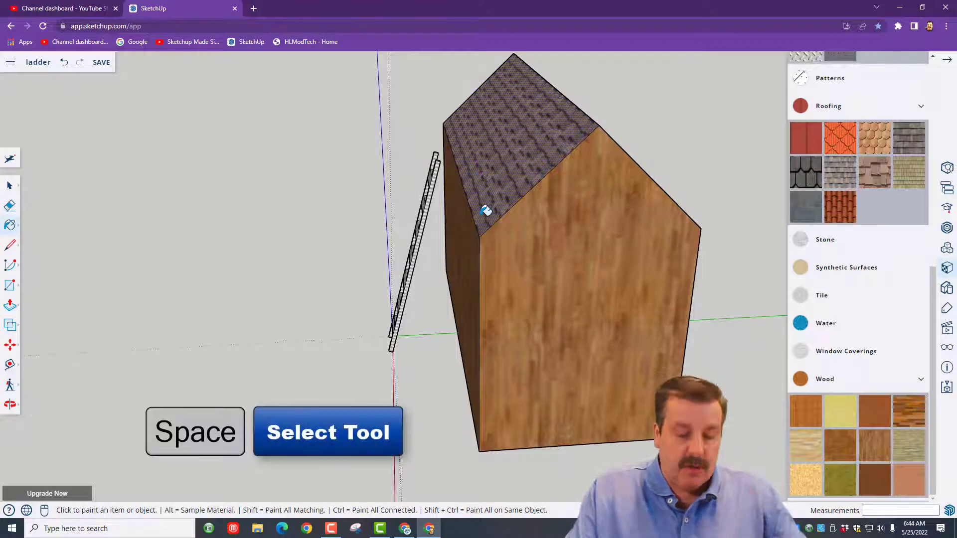
Make the entire shed into a single group.
triple_click(574, 216)
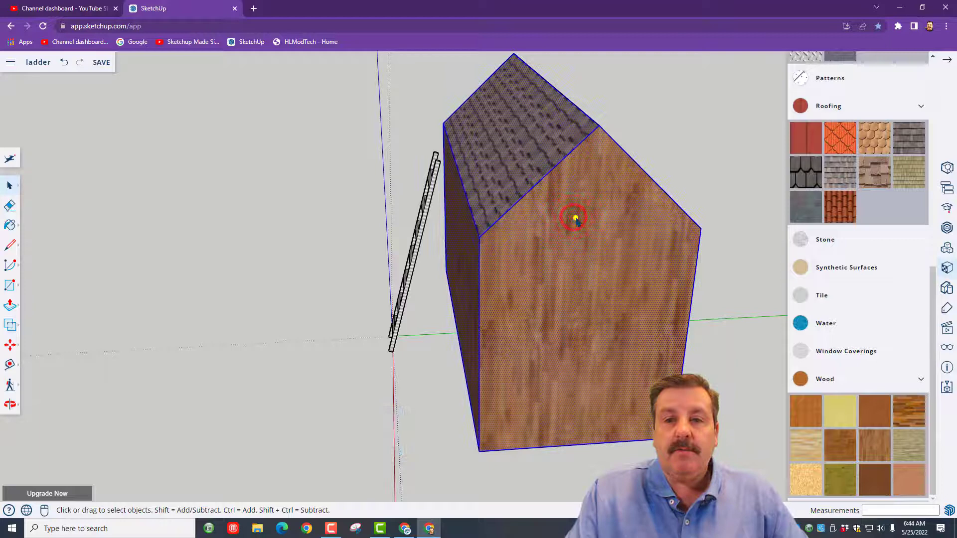
right_click(576, 219)
click(604, 375)
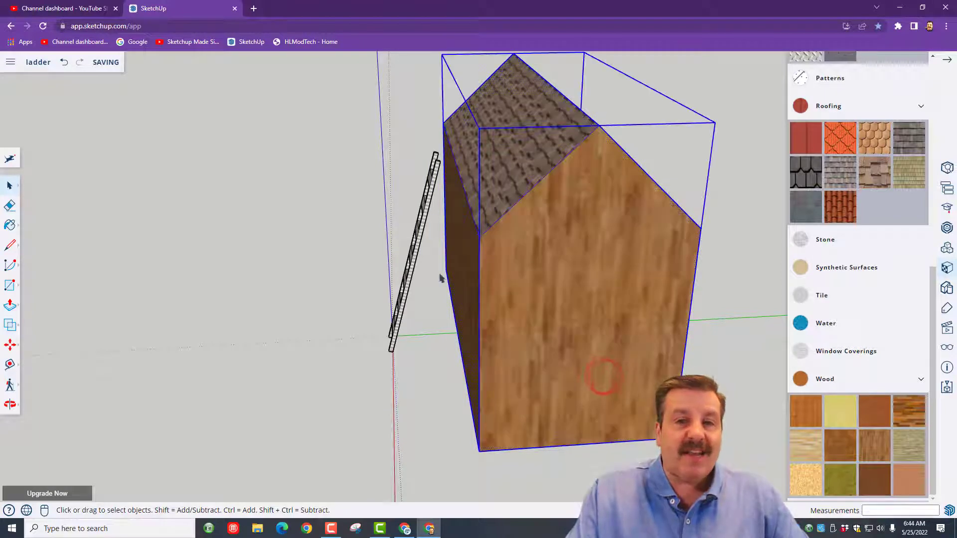
Move the grouped shed along the green axis against the ladder.
key(m)
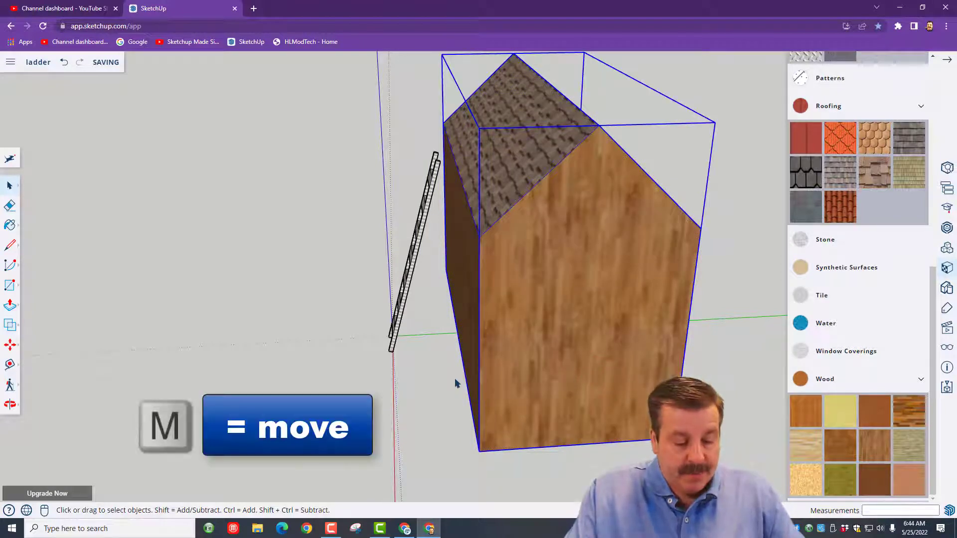
click(459, 342)
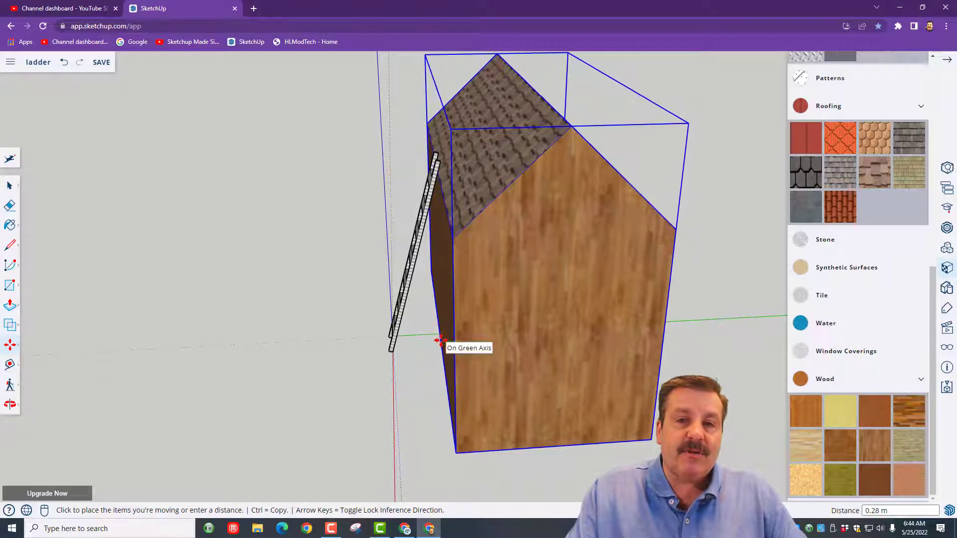
click(439, 341)
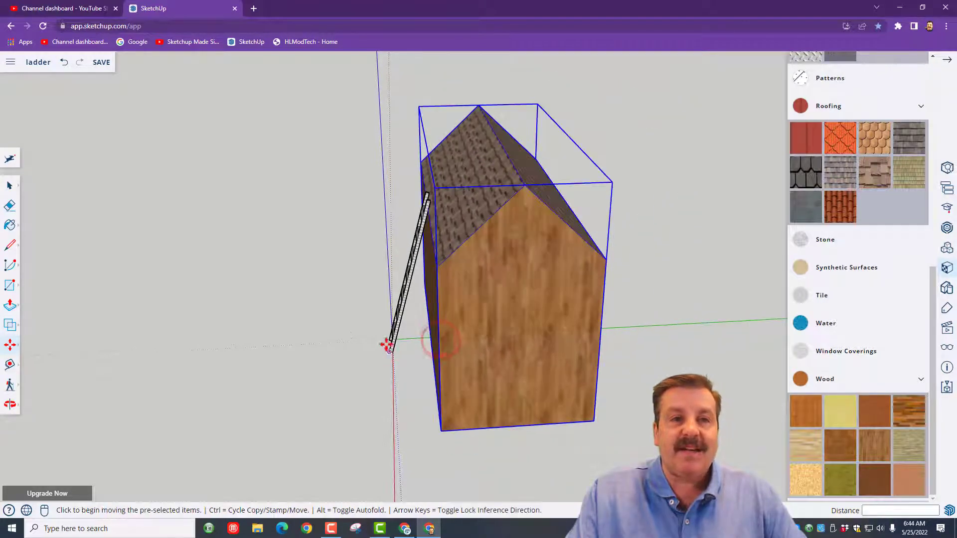
Save the model choosing 'Yes, purge all', then view the ladder side of the shed.
click(96, 64)
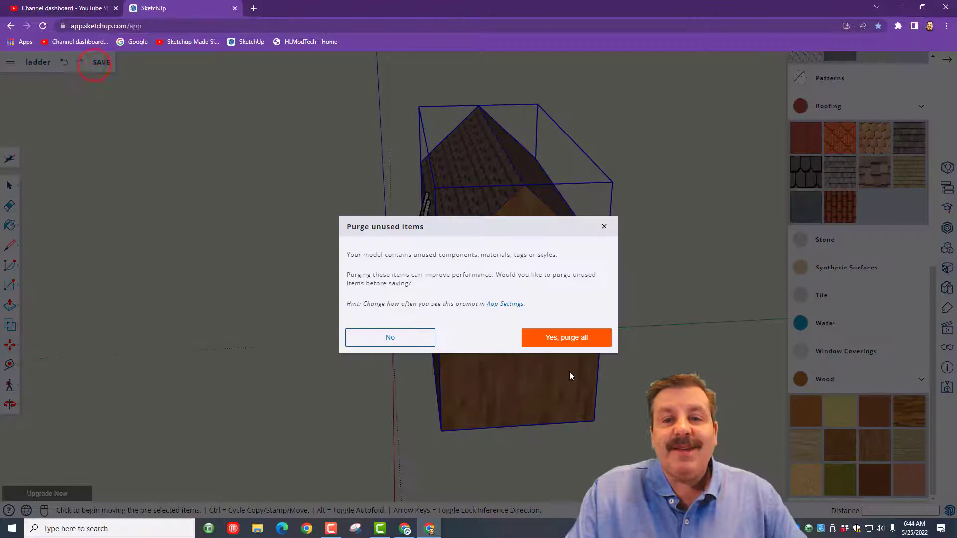
click(565, 335)
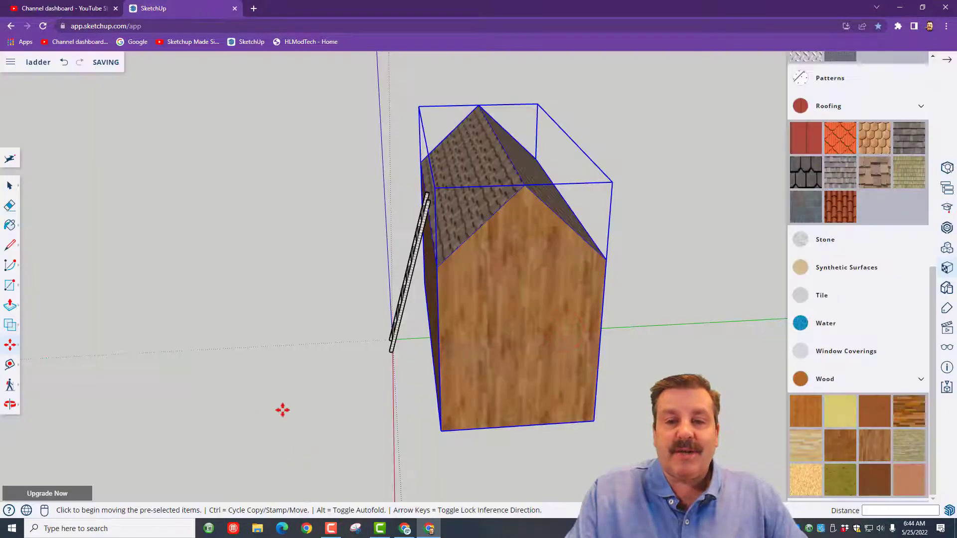
middle_drag(259, 399, 410, 368)
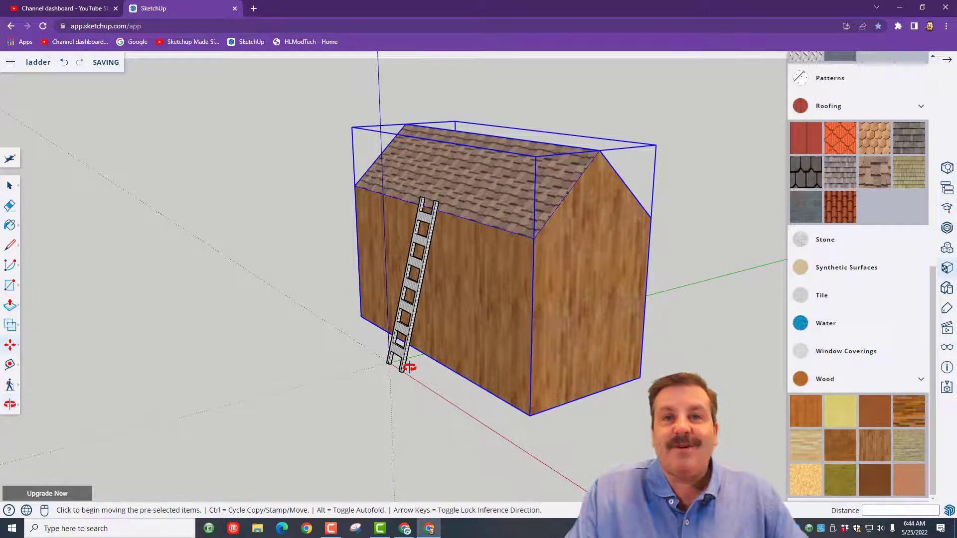